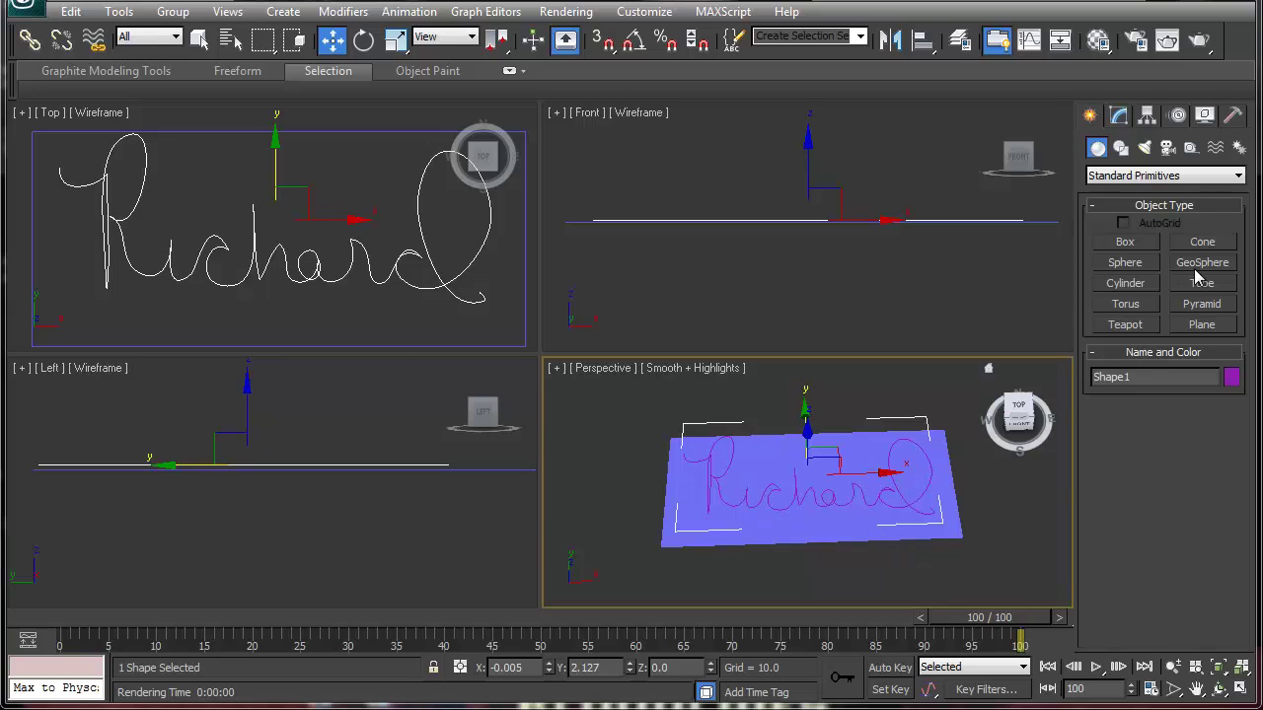
Draw a new plane primitive in the Top view
click(1194, 326)
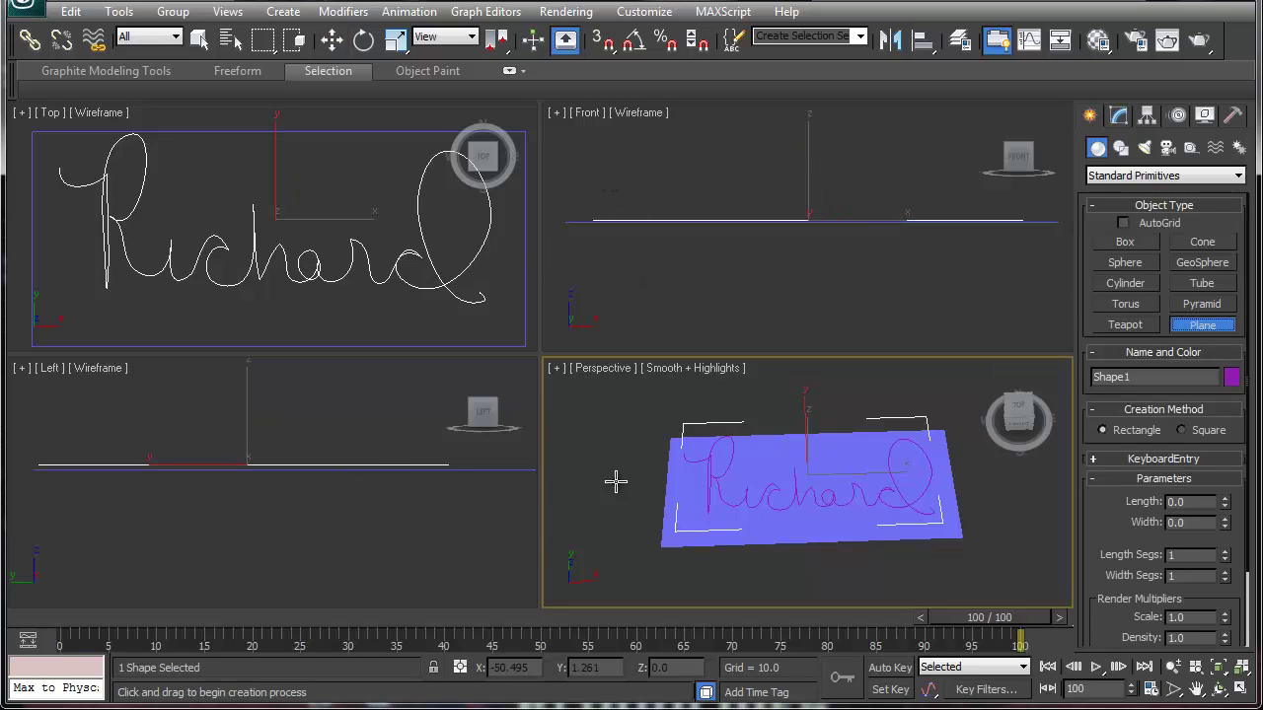
drag(168, 165, 437, 174)
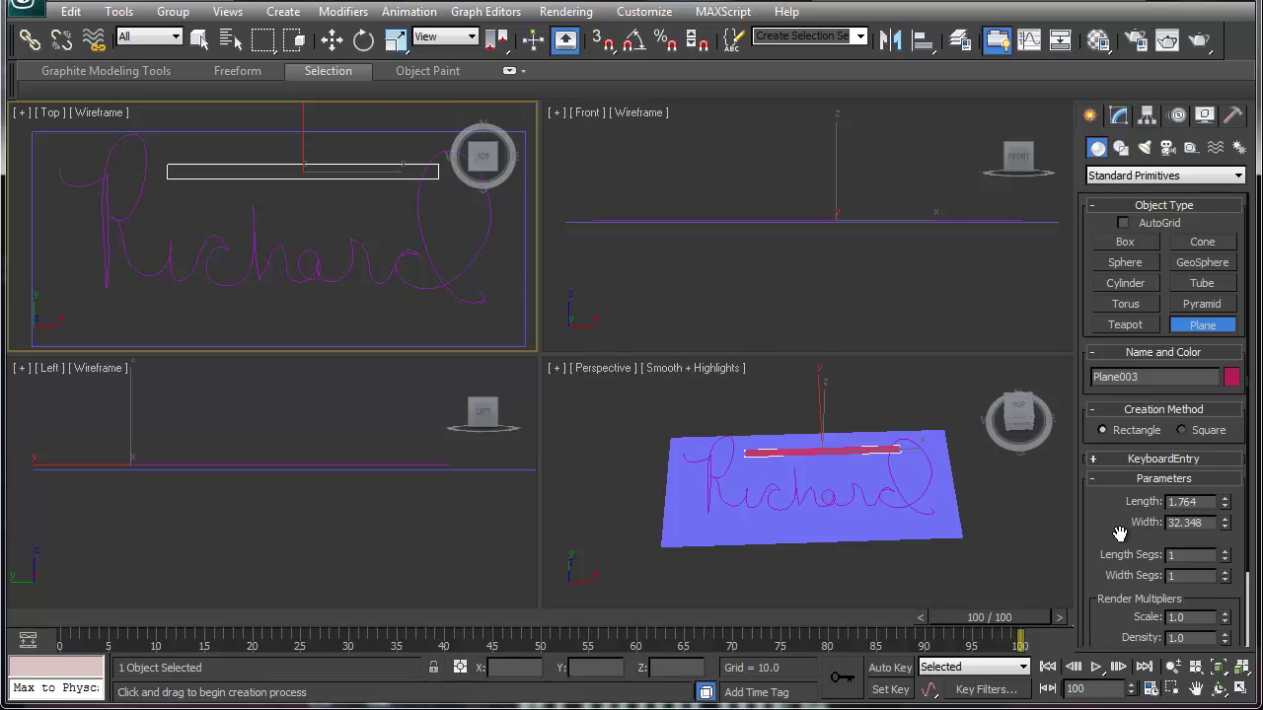
drag(1122, 527, 1099, 415)
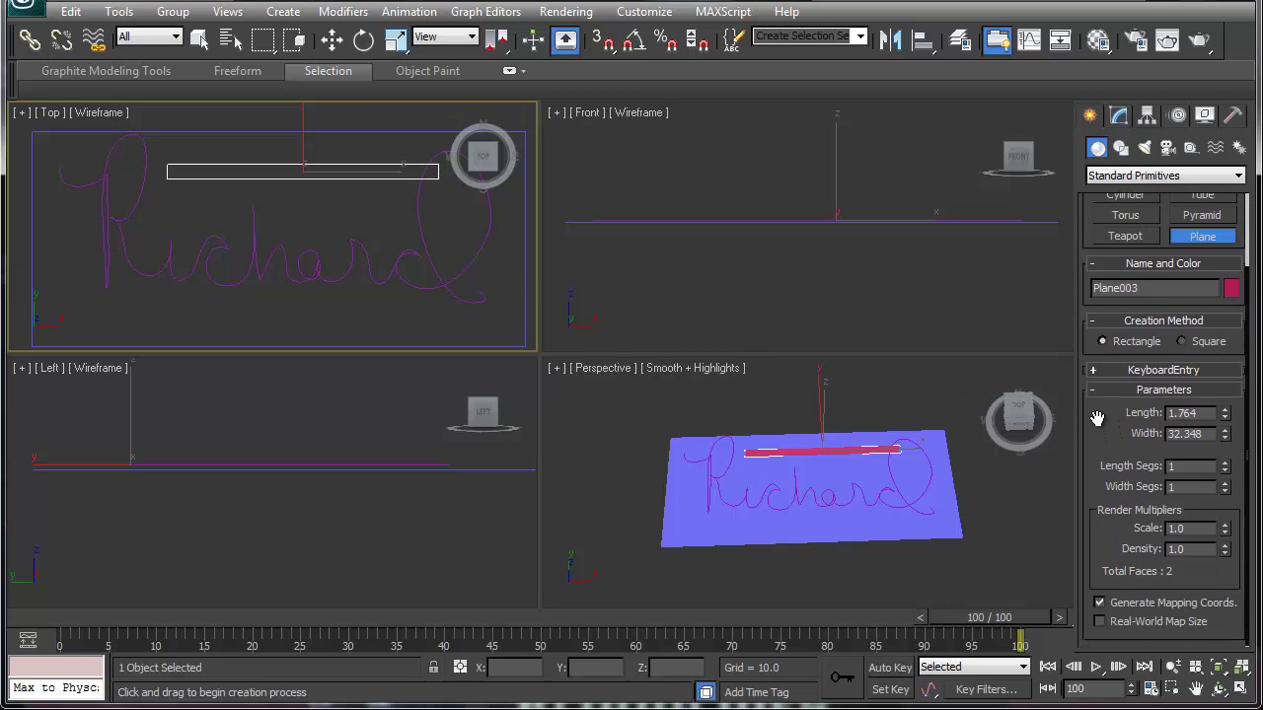
Set the plane's Length to 1.0 and Width to 300.0
double_click(1200, 413)
text(1)
key(Tab)
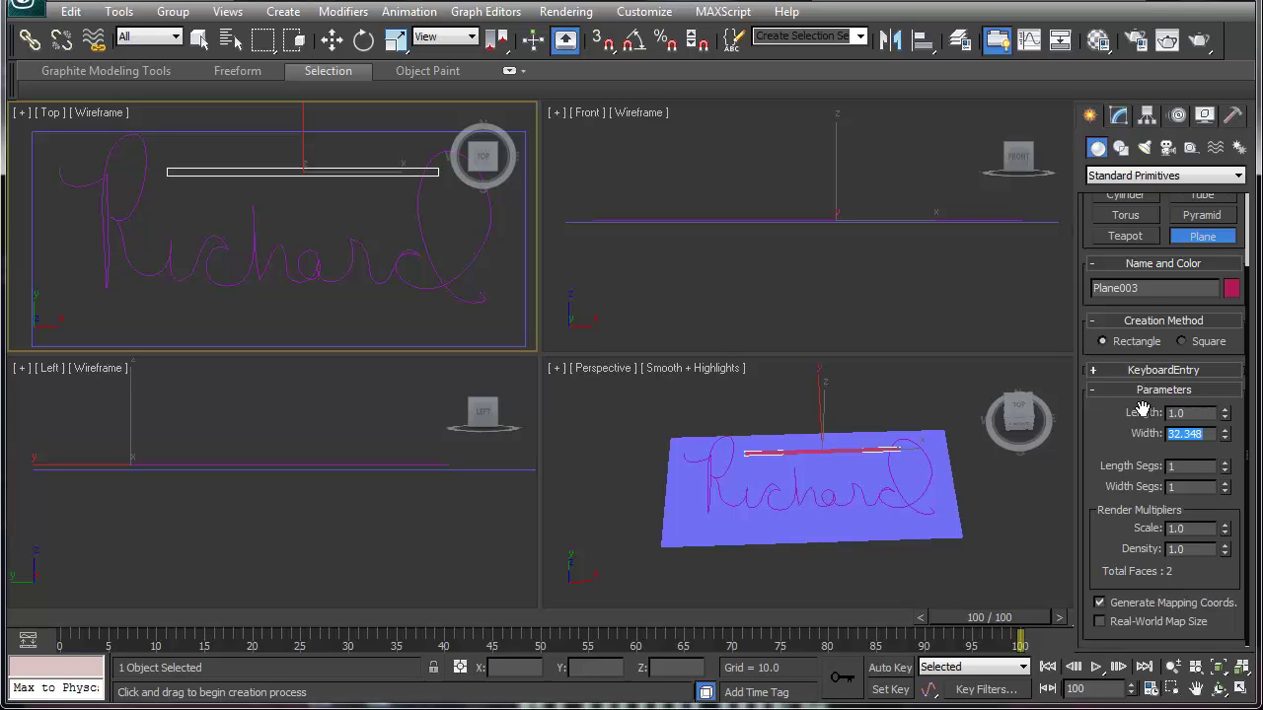
text(300)
key(Tab)
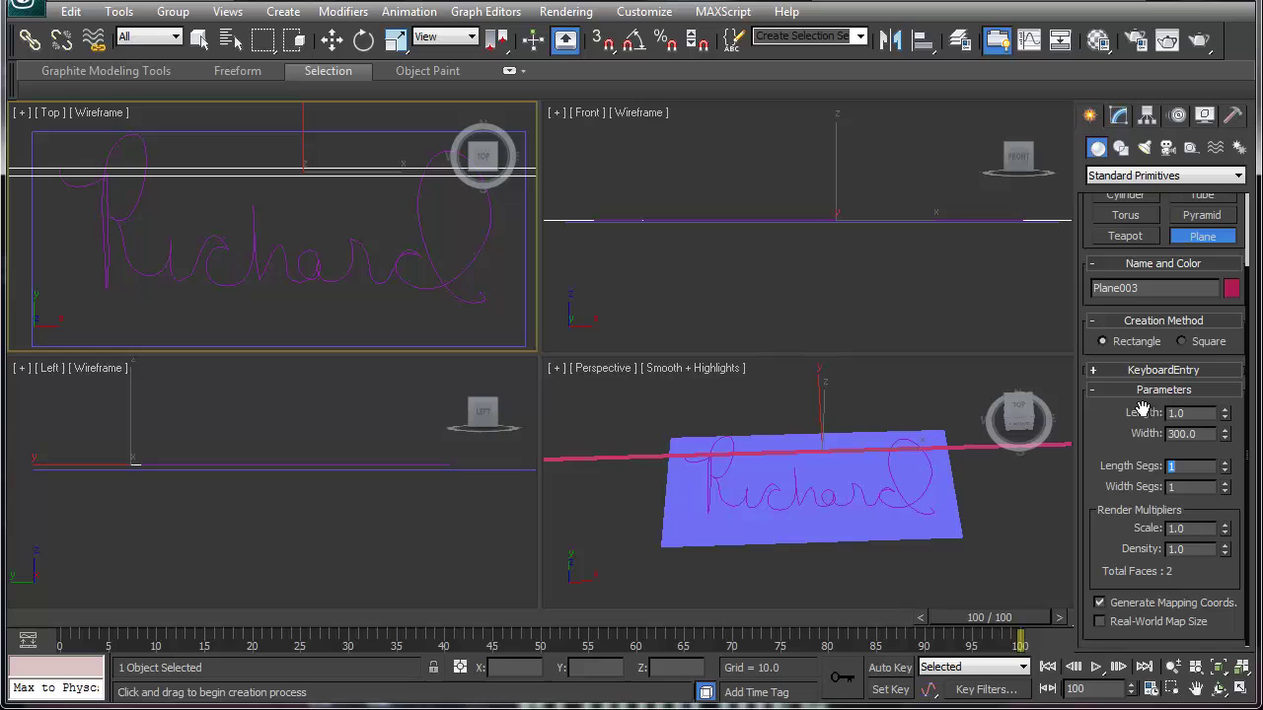
Give the plane 1 length segment and 500 width segments, then maximize the Top view
text(100)
key(Tab)
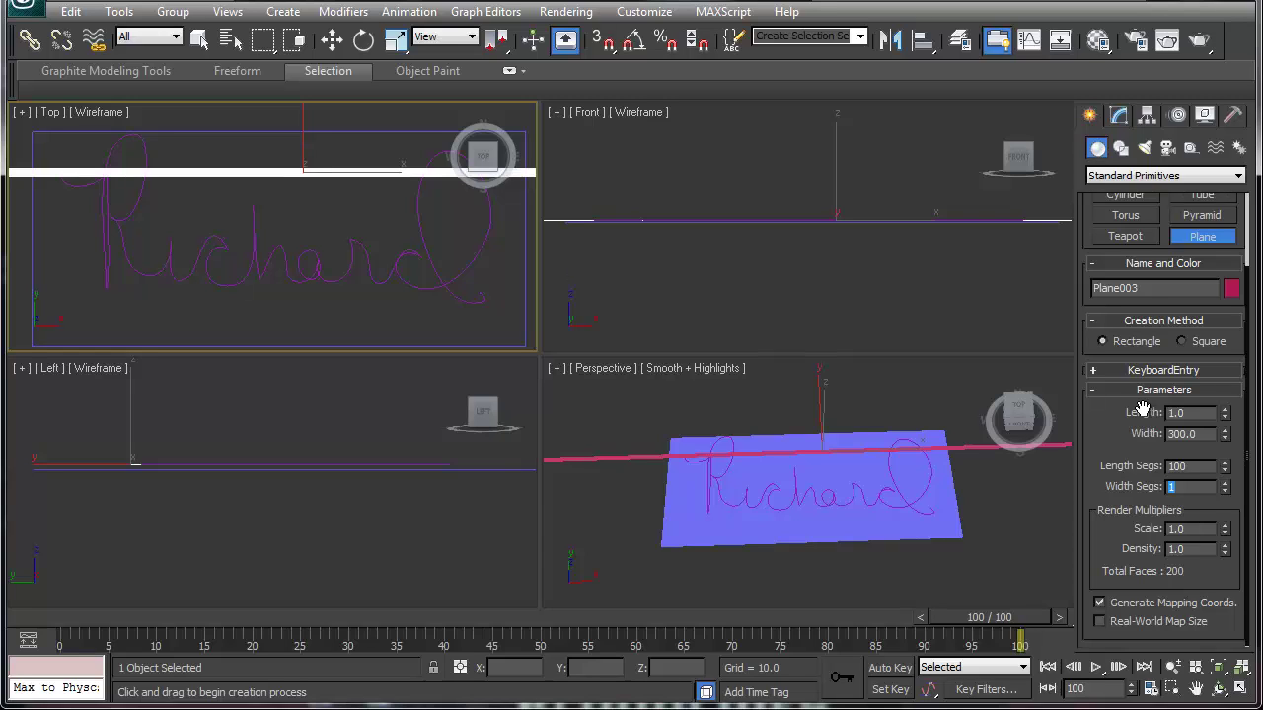
key(shift+Tab)
text(1)
key(Tab)
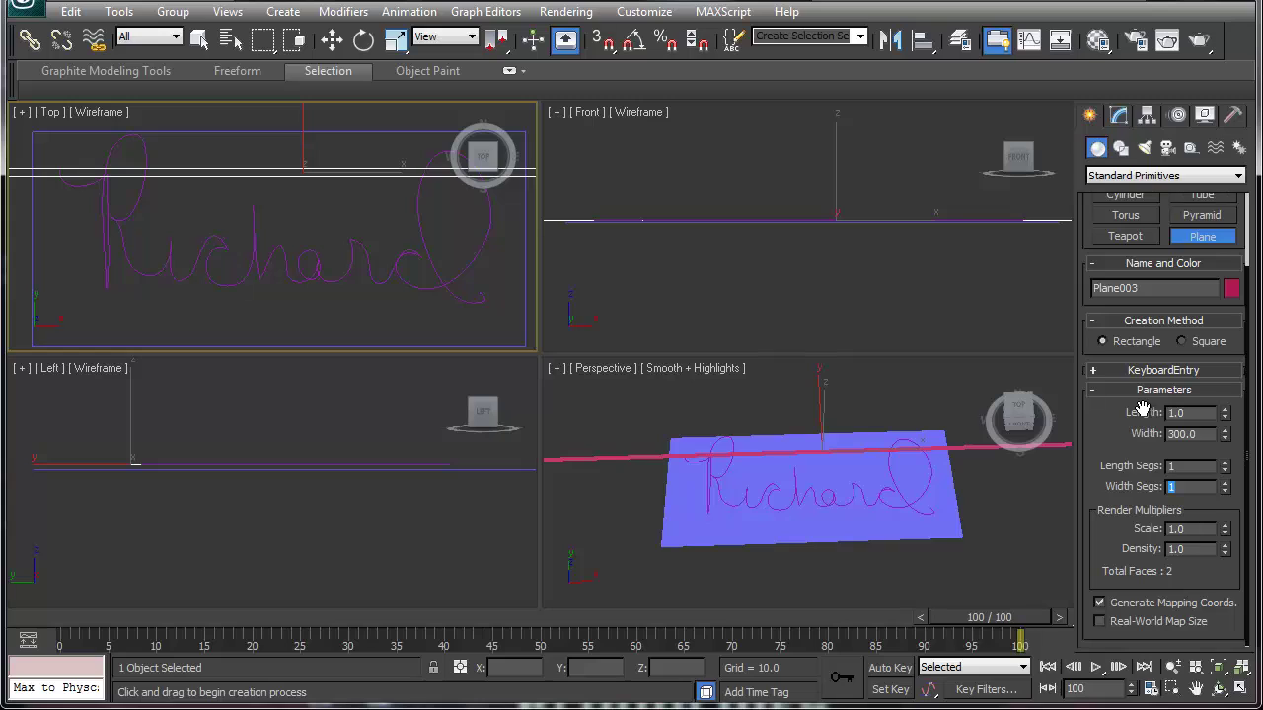
text(500)
key(Return)
key(alt+w)
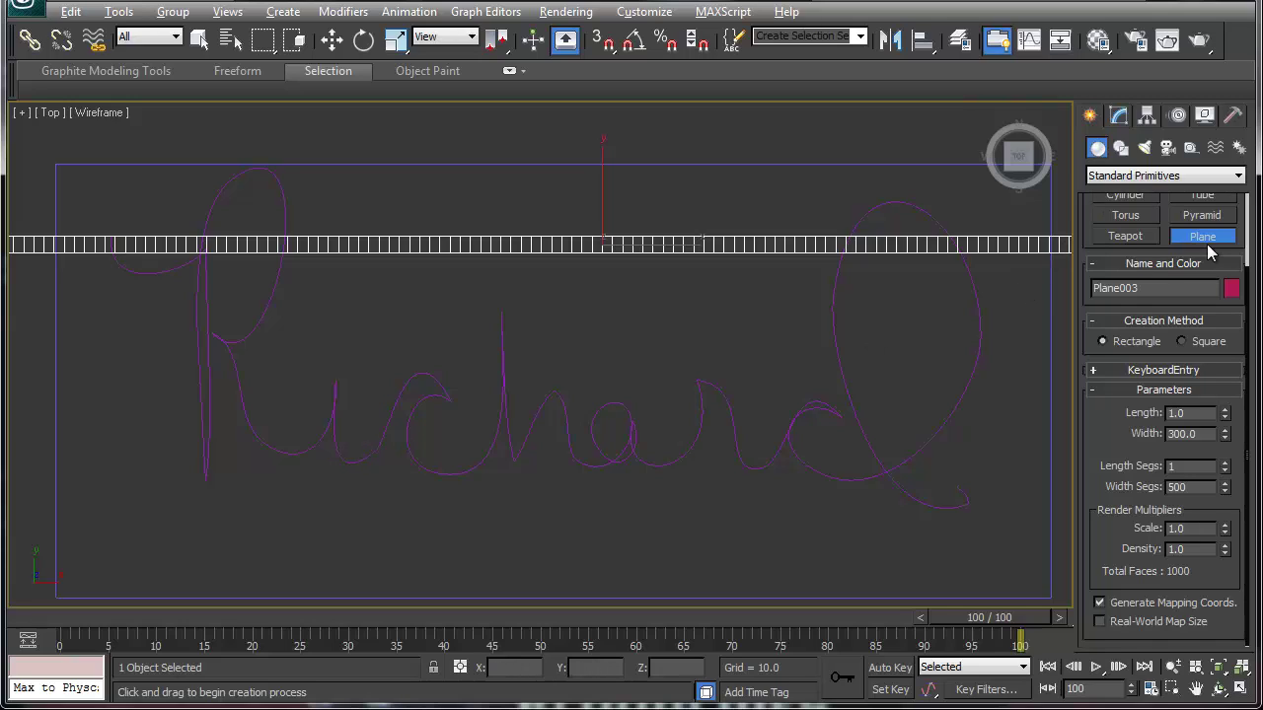
Add a PathDeform modifier to Plane003 and pick the Shape1 signature spline as its path
click(1119, 115)
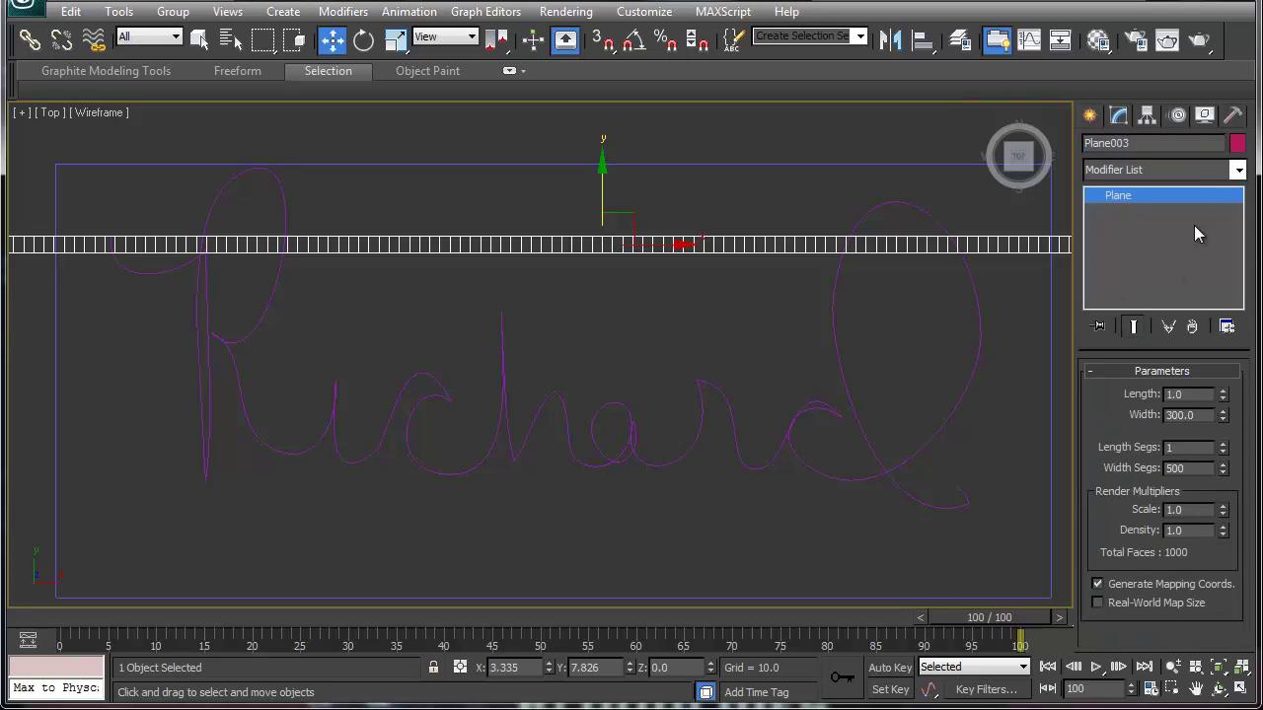
click(1238, 169)
drag(1238, 247, 1221, 483)
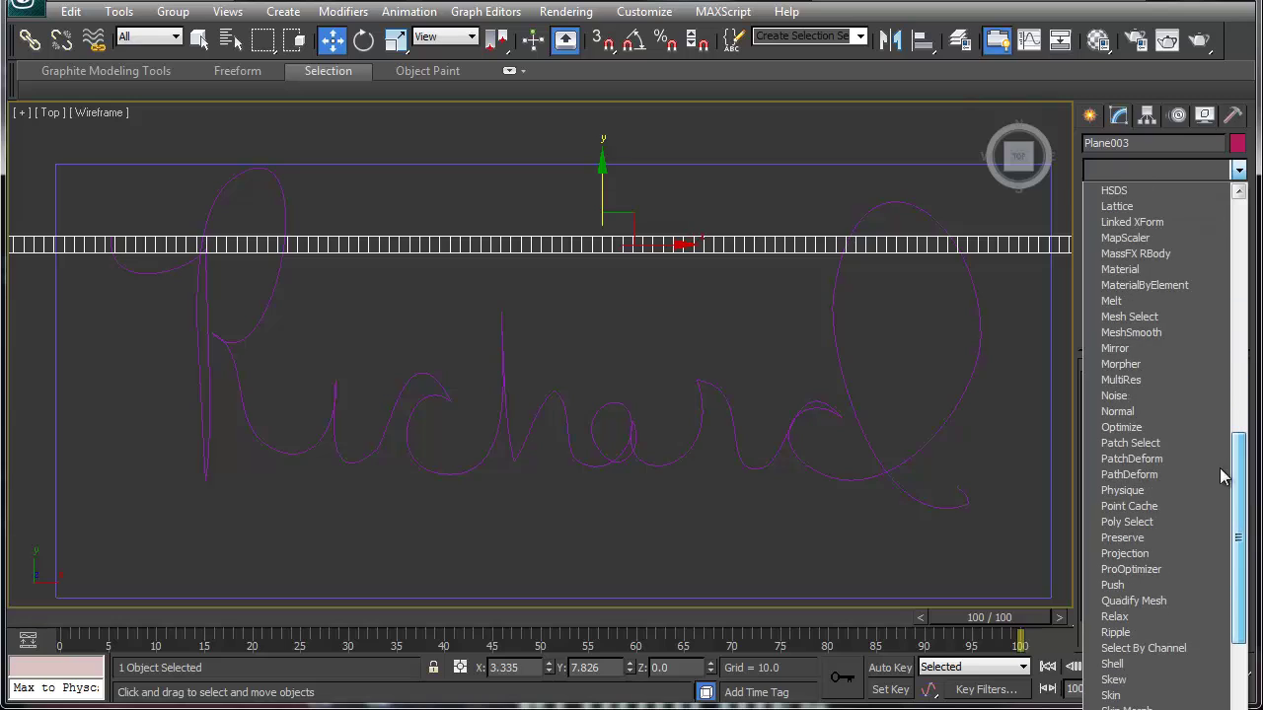
click(1167, 474)
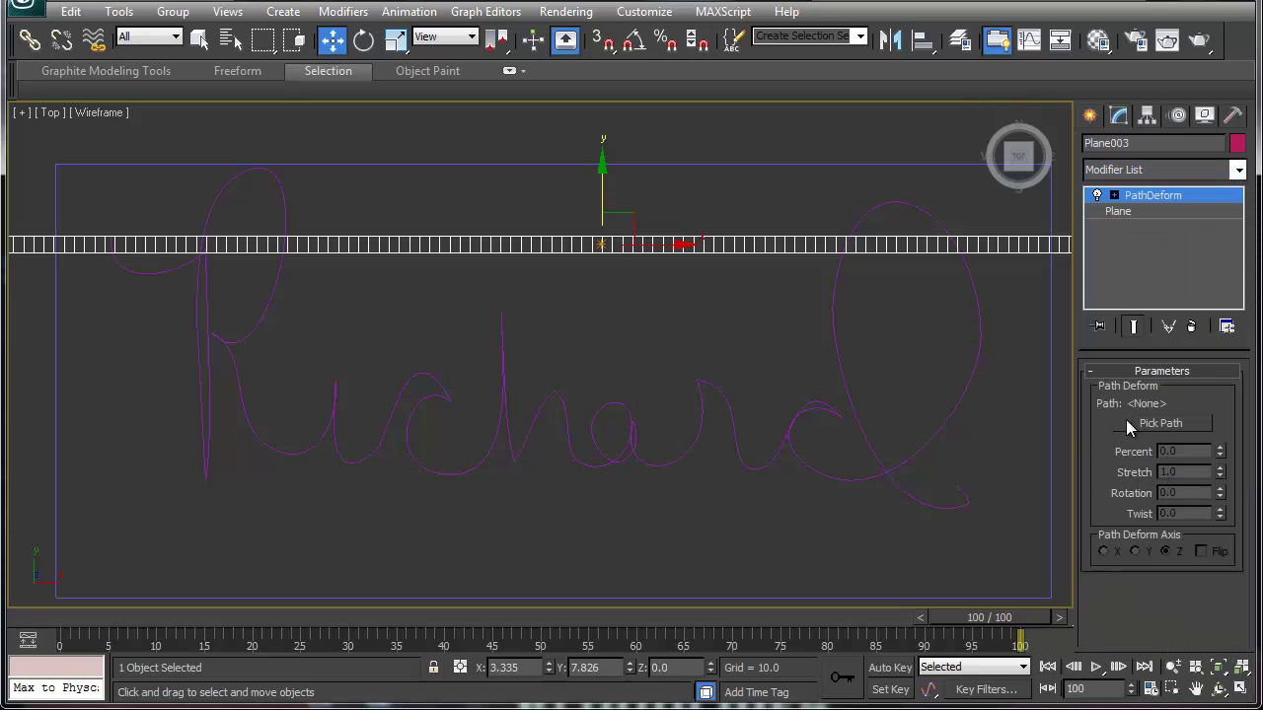
click(1161, 426)
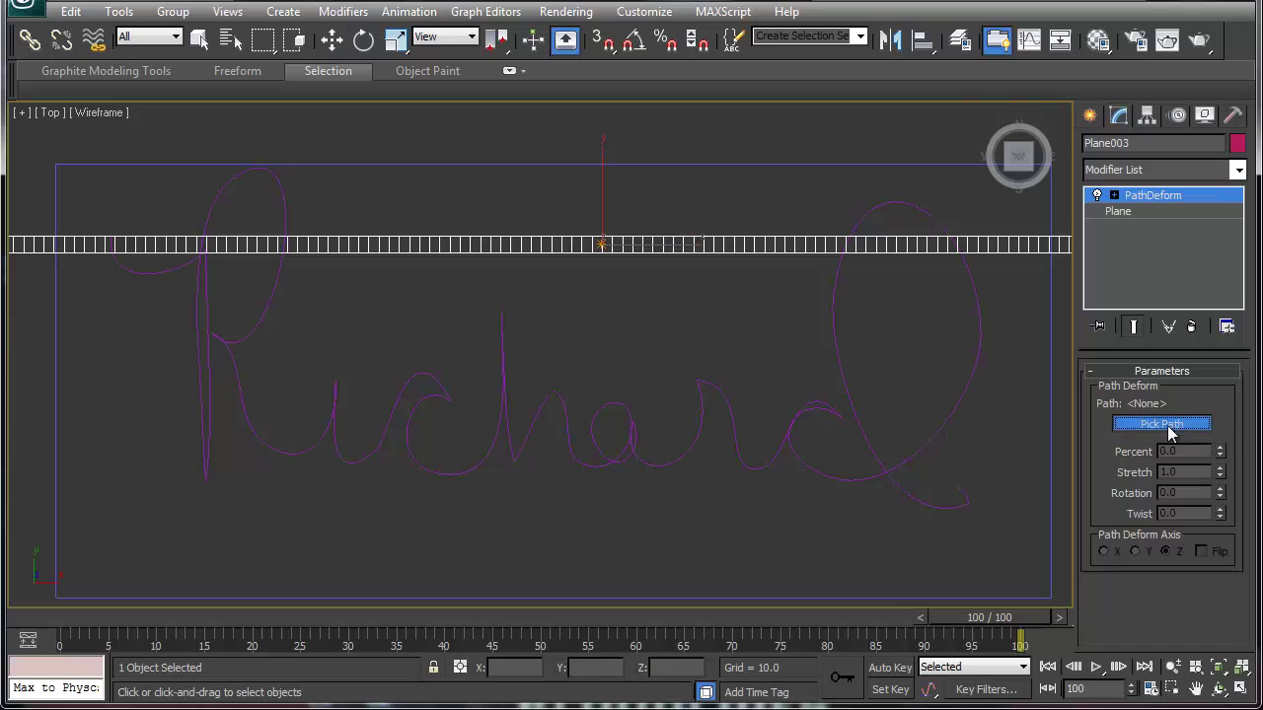
click(947, 423)
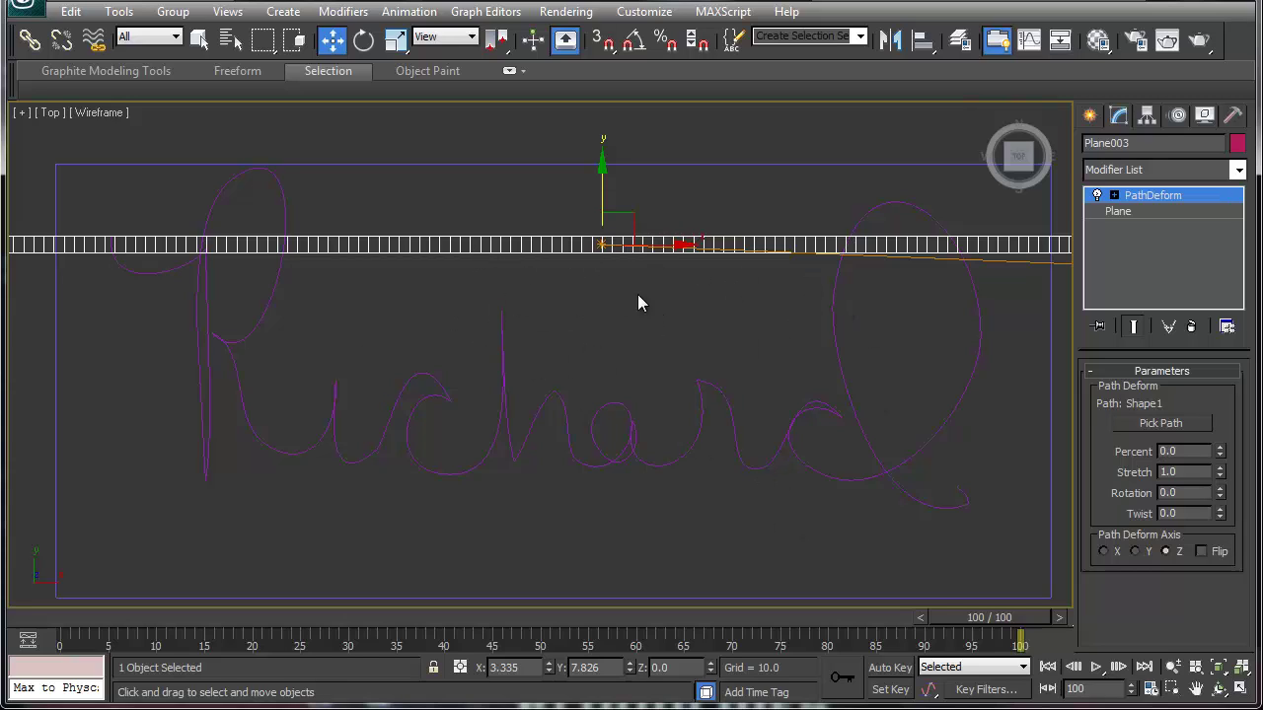
Set the PathDeform axis to X
click(1102, 552)
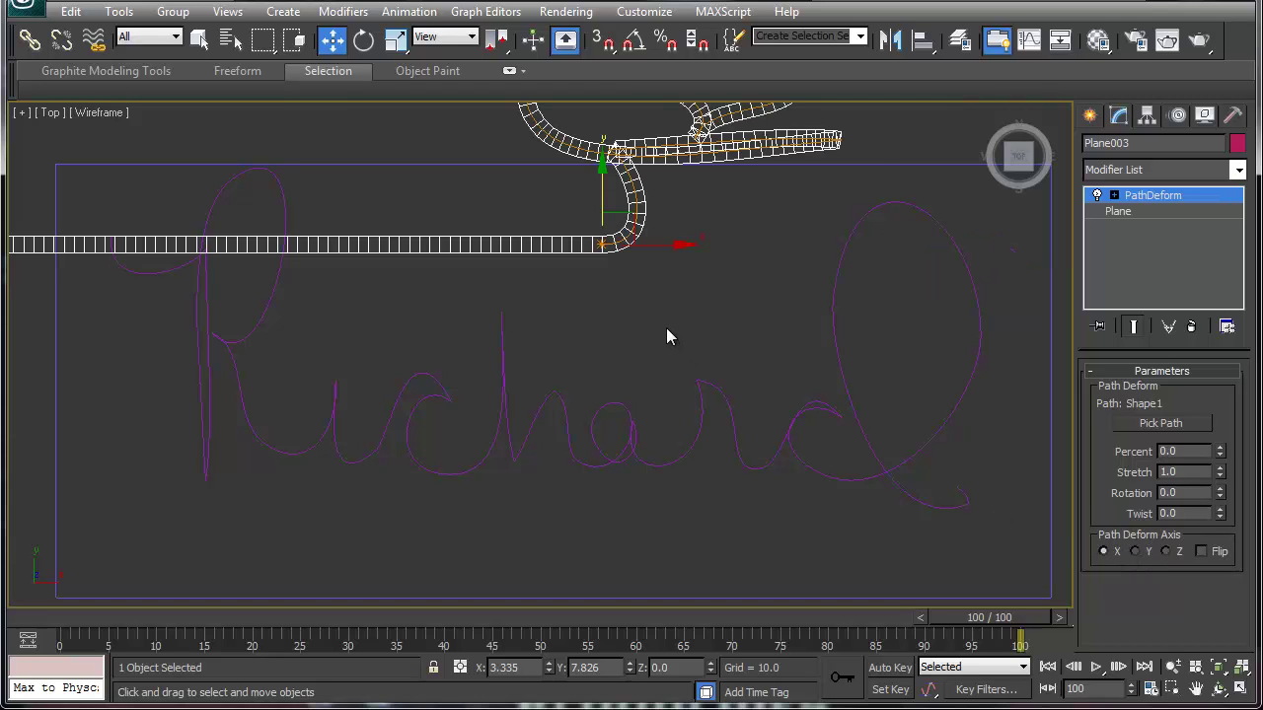
scroll(666, 328, down, 5)
scroll(666, 328, down, 3)
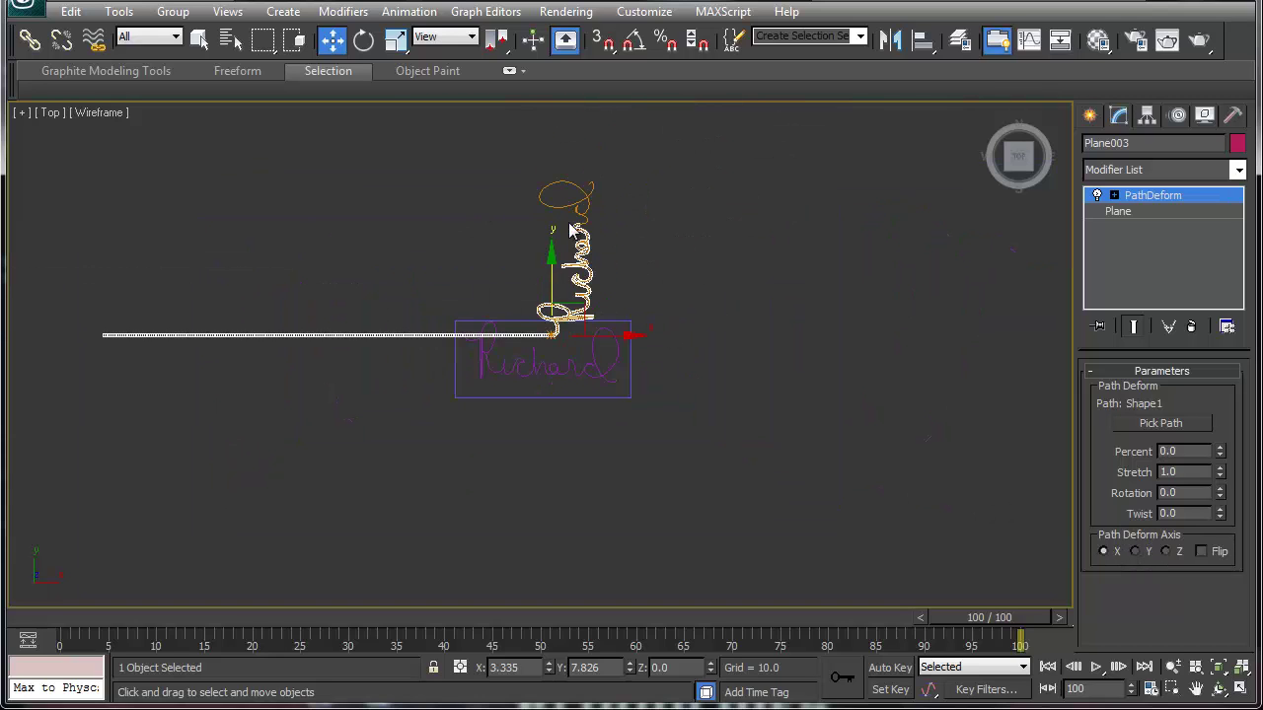
scroll(567, 298, up, 2)
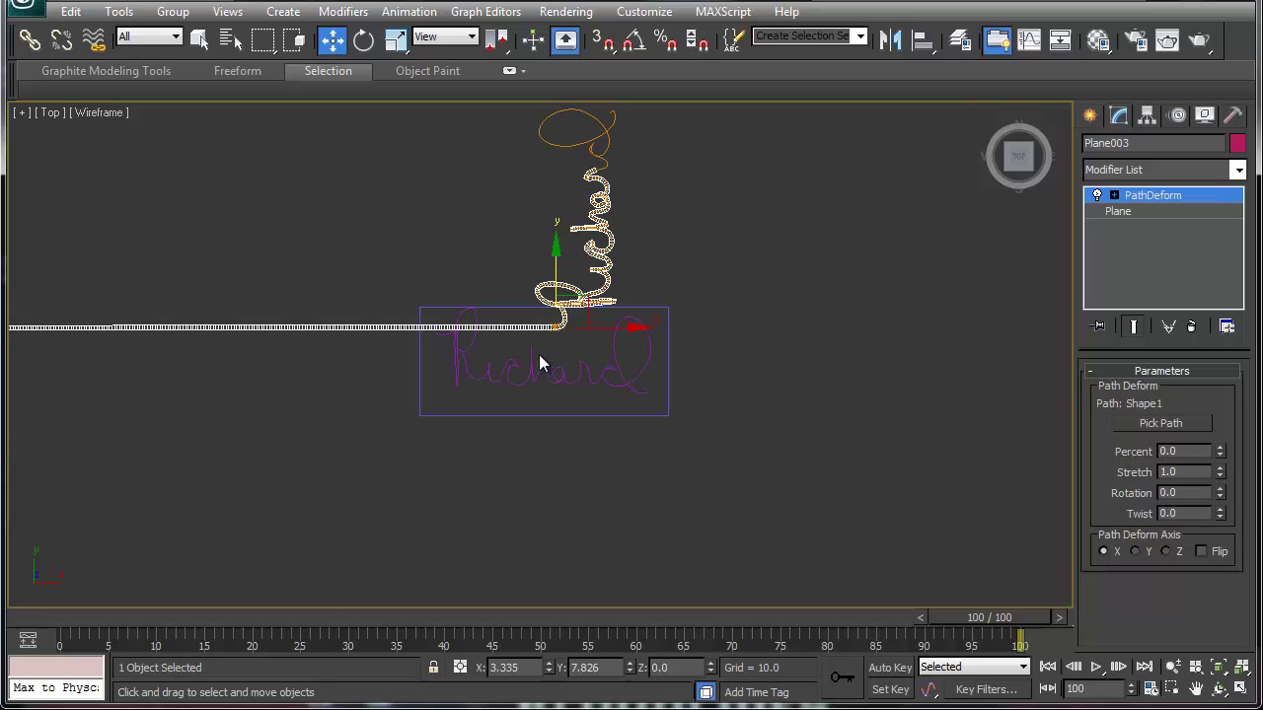
With Angle Snap on, rotate the plane -90° and move it onto the signature's start
click(633, 40)
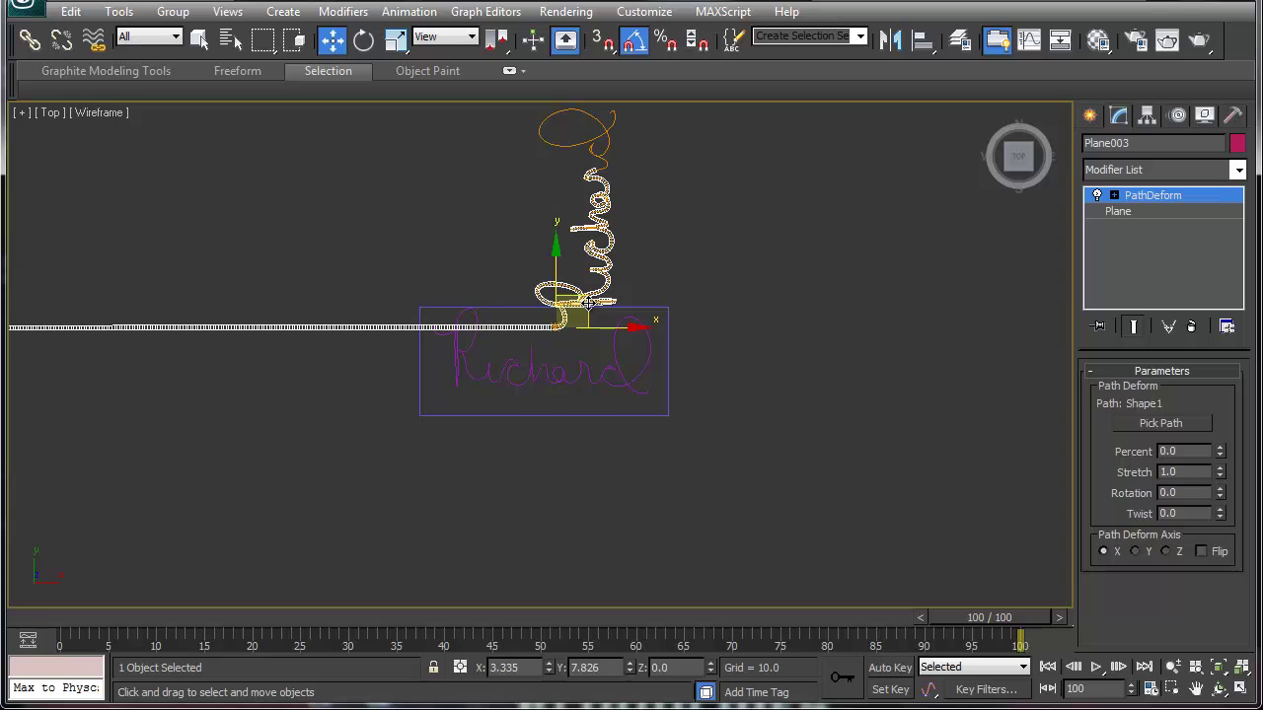
key(e)
drag(592, 267, 665, 317)
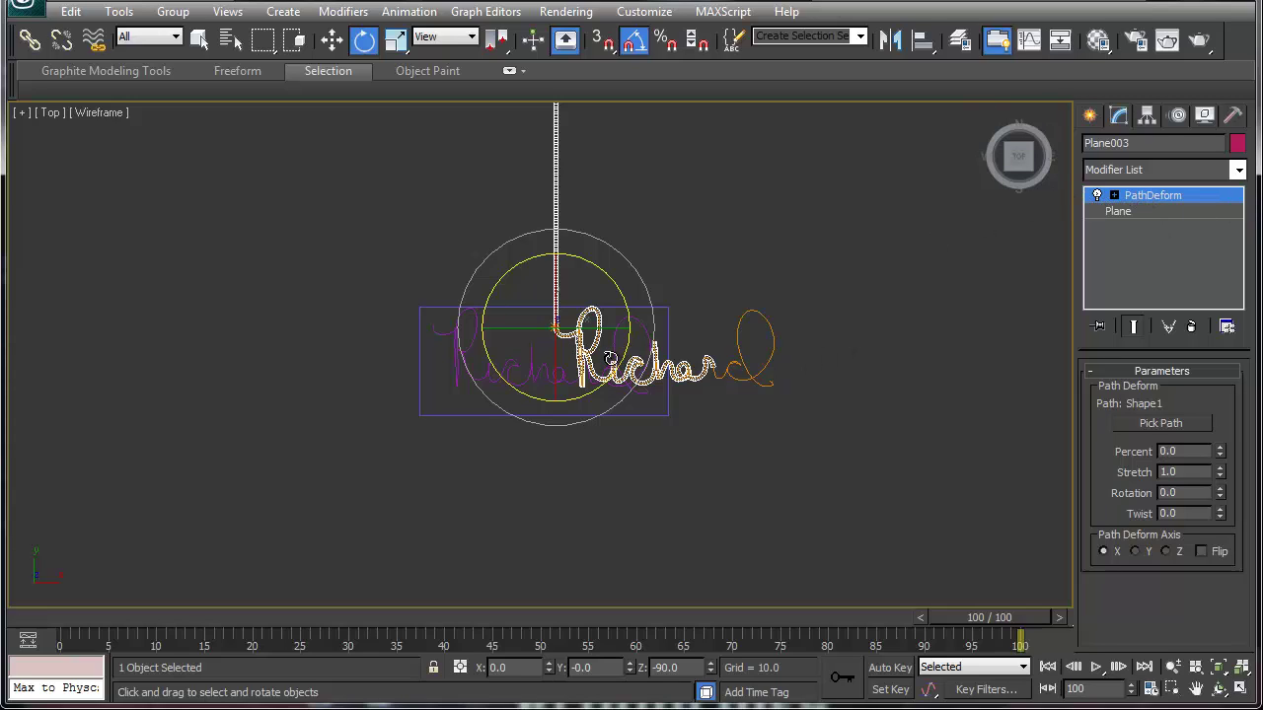
key(w)
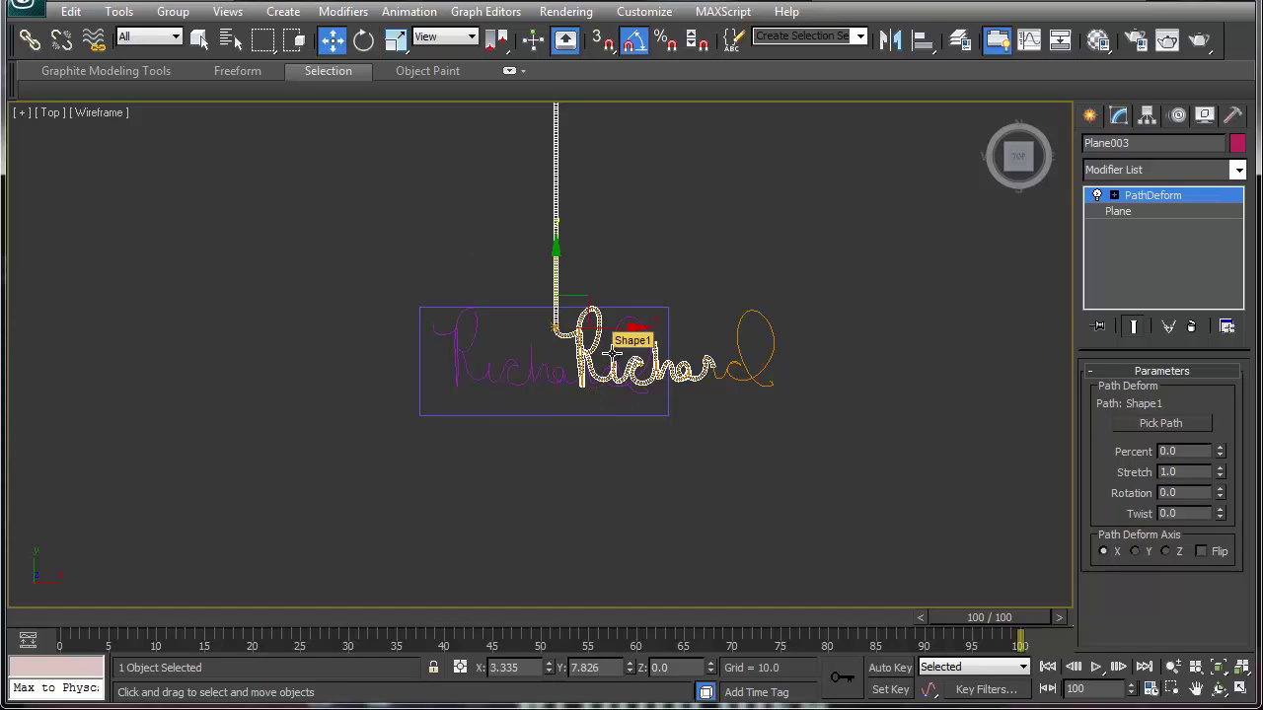
drag(590, 306, 467, 313)
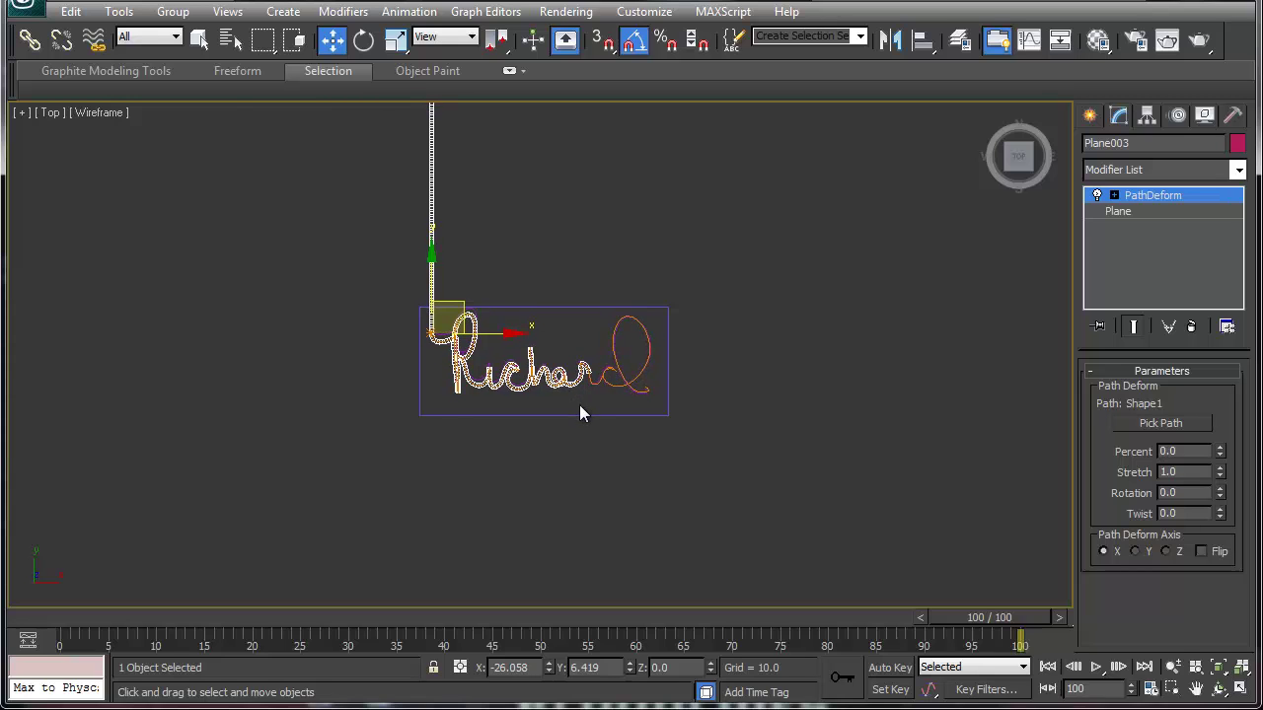
scroll(577, 402, up, 5)
scroll(563, 398, up, 2)
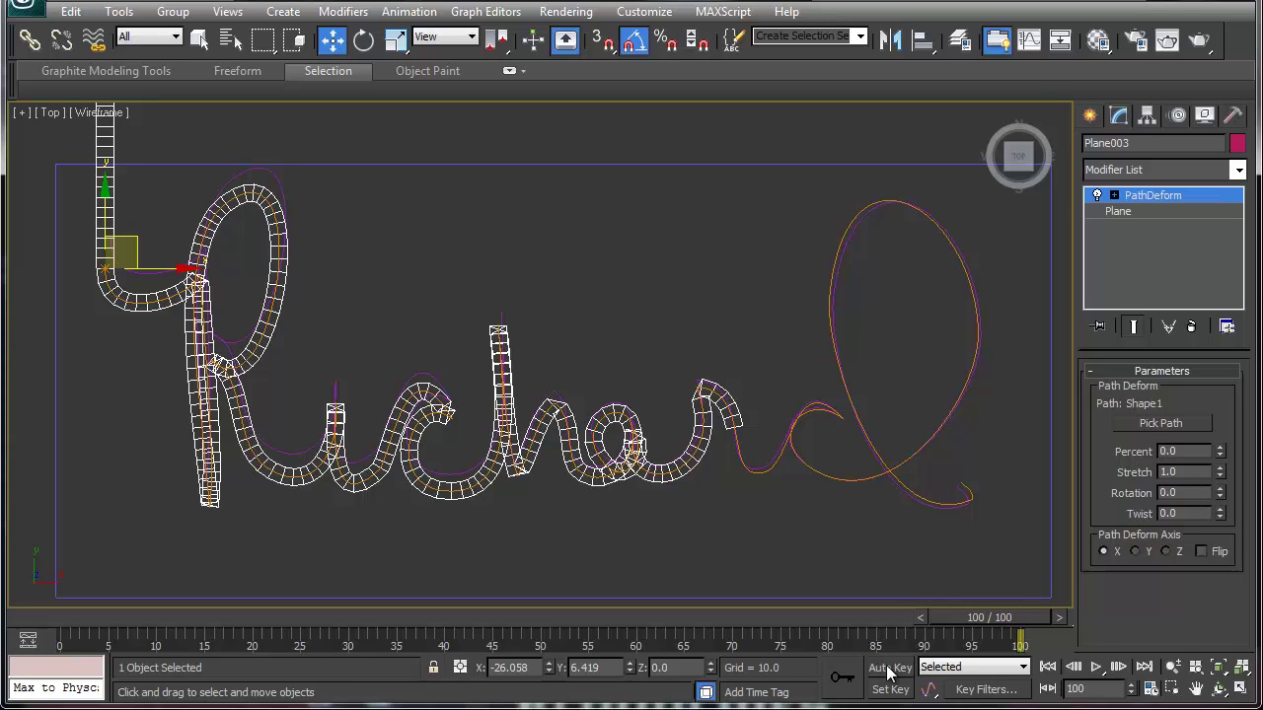
With Auto Key on at frame 0, set PathDeform Percent to 0 and Stretch to 0
click(891, 669)
drag(970, 622, 81, 612)
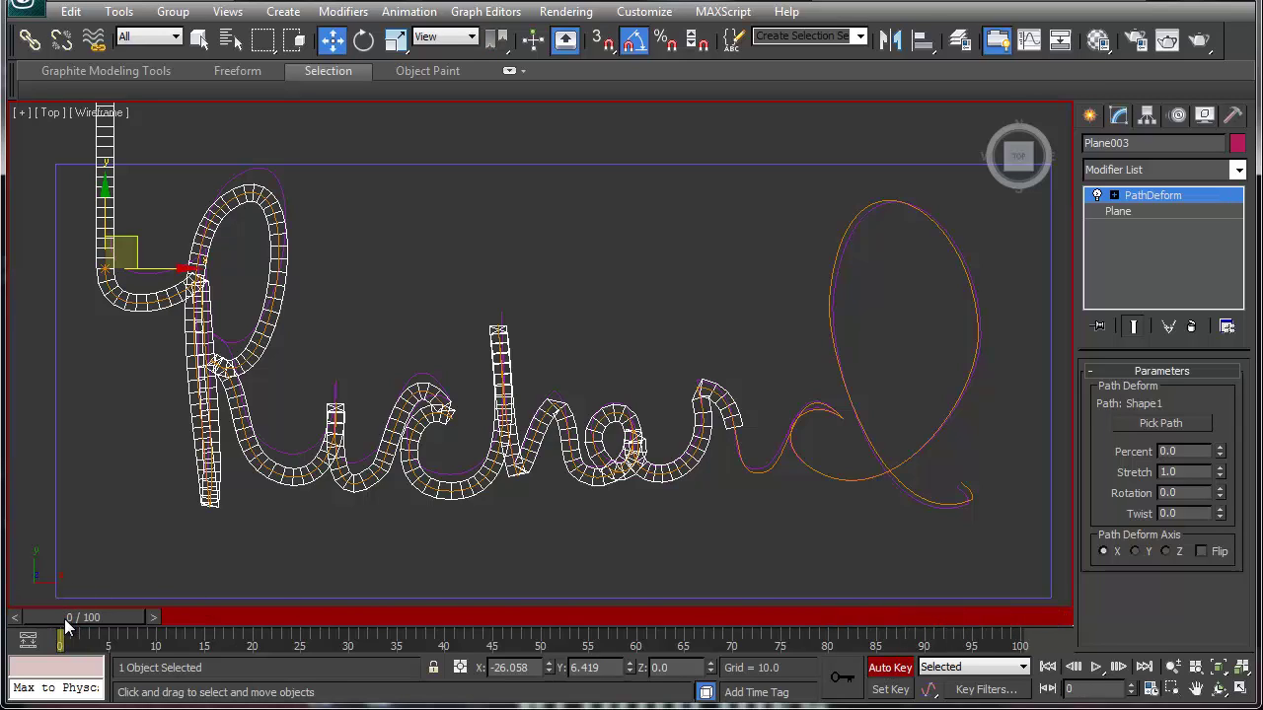
drag(1192, 451, 1110, 449)
text(0)
key(Tab)
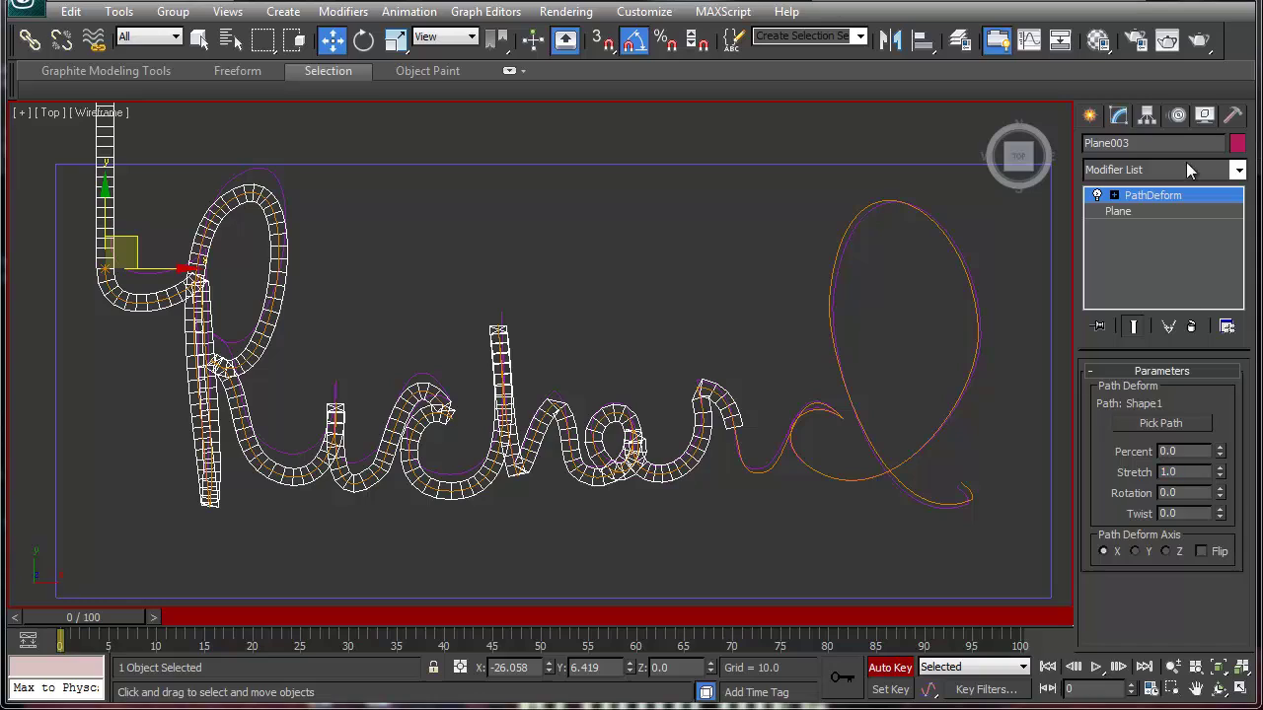
click(1183, 472)
drag(1183, 472, 1133, 471)
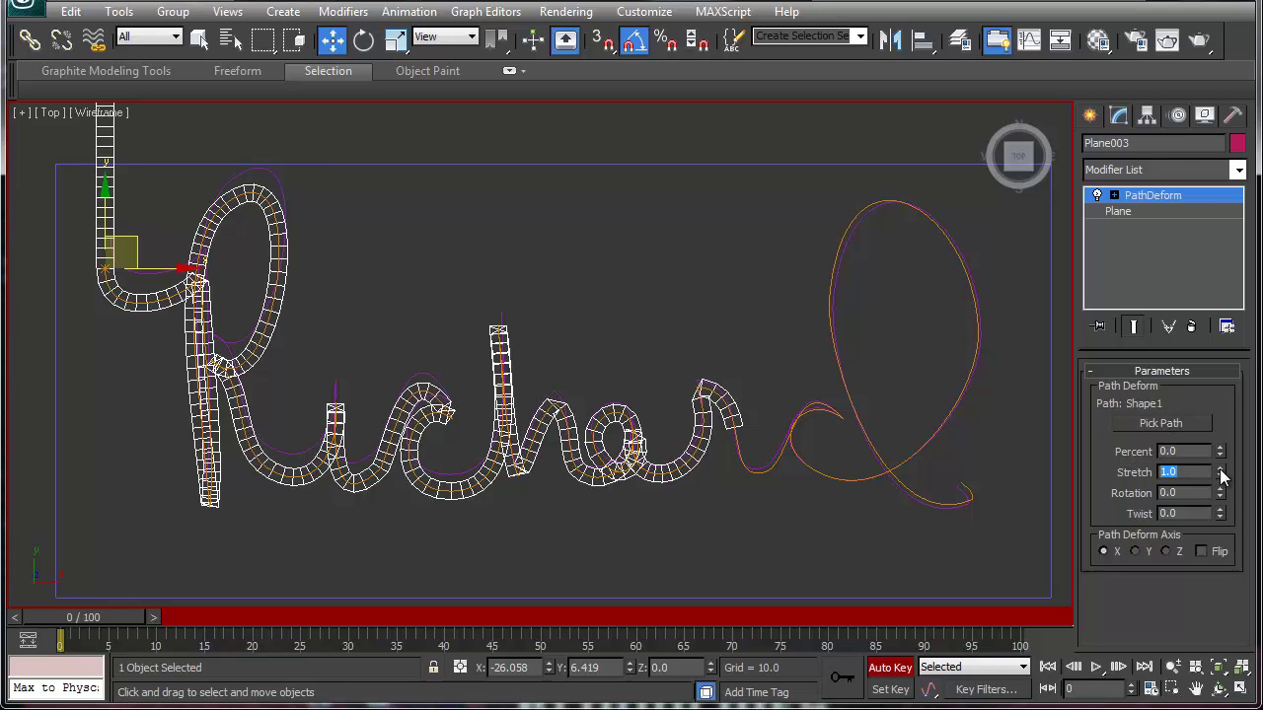
text(.)
text(00)
text(00)
key(Return)
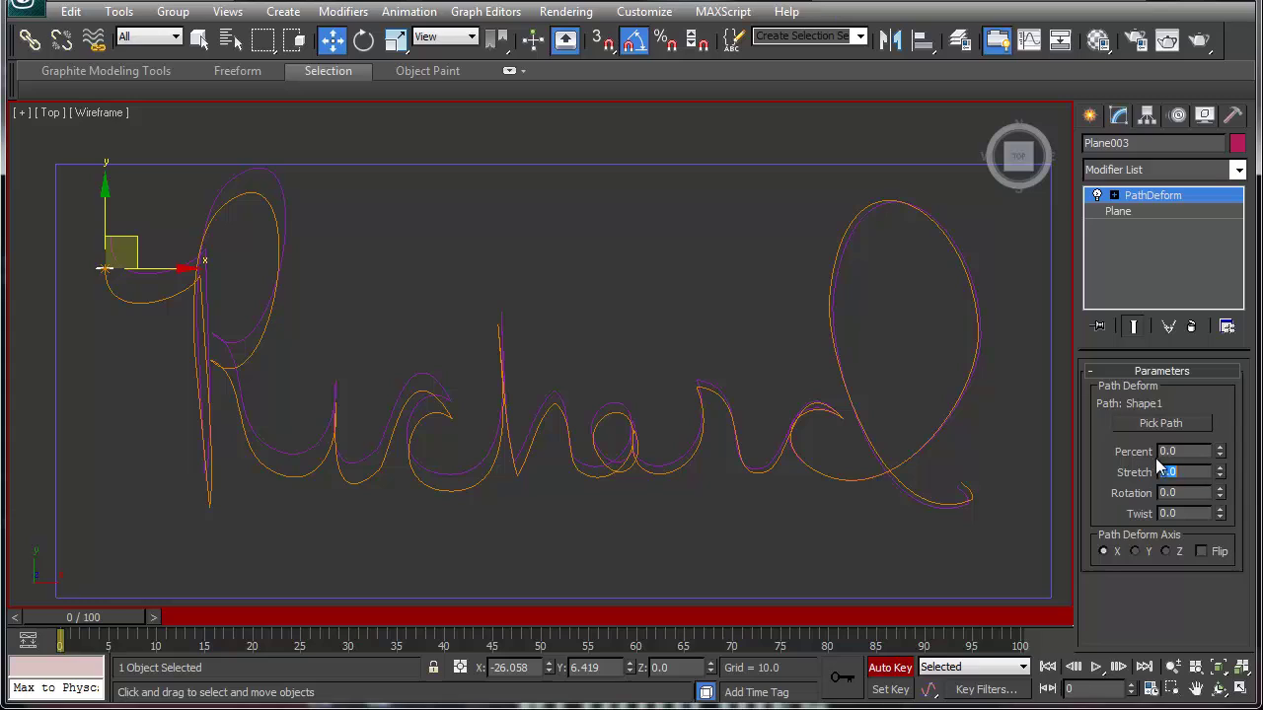
At frame 100, set Percent to 50 and Stretch to 1.03 to span the whole signature
drag(60, 617, 1063, 597)
key(w)
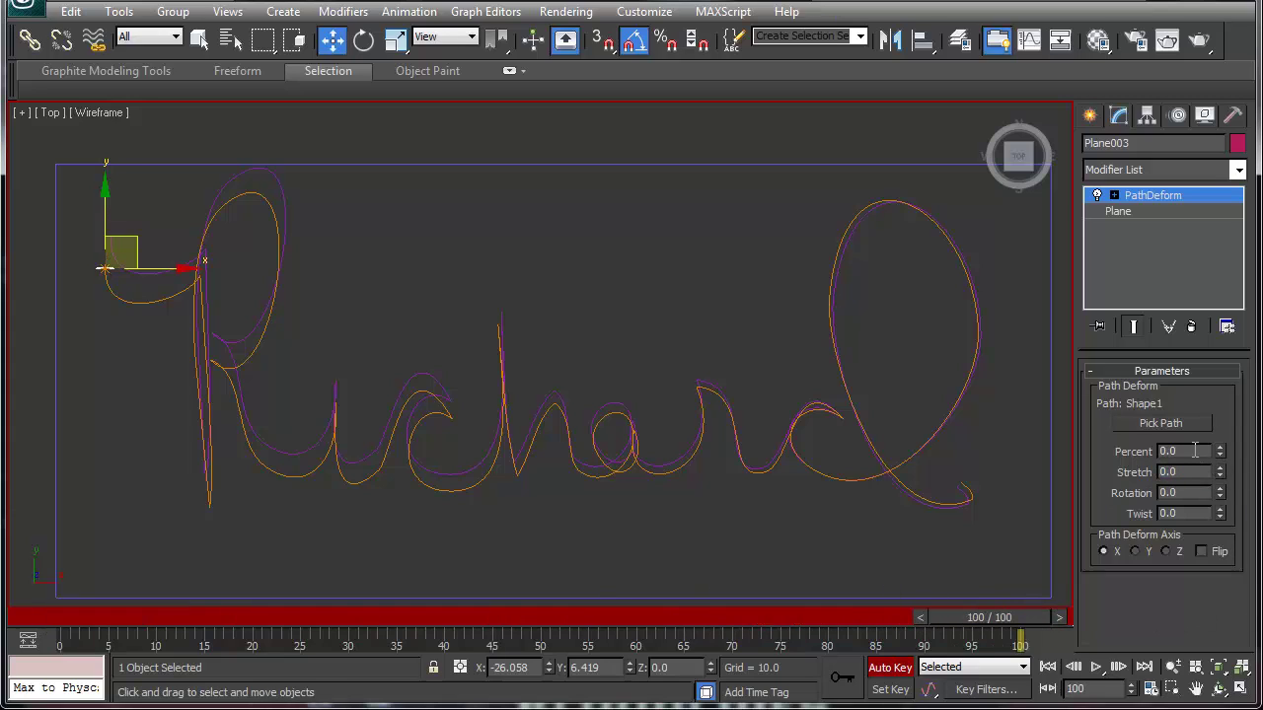
drag(1189, 449, 1103, 441)
text(50)
key(Tab)
key(Return)
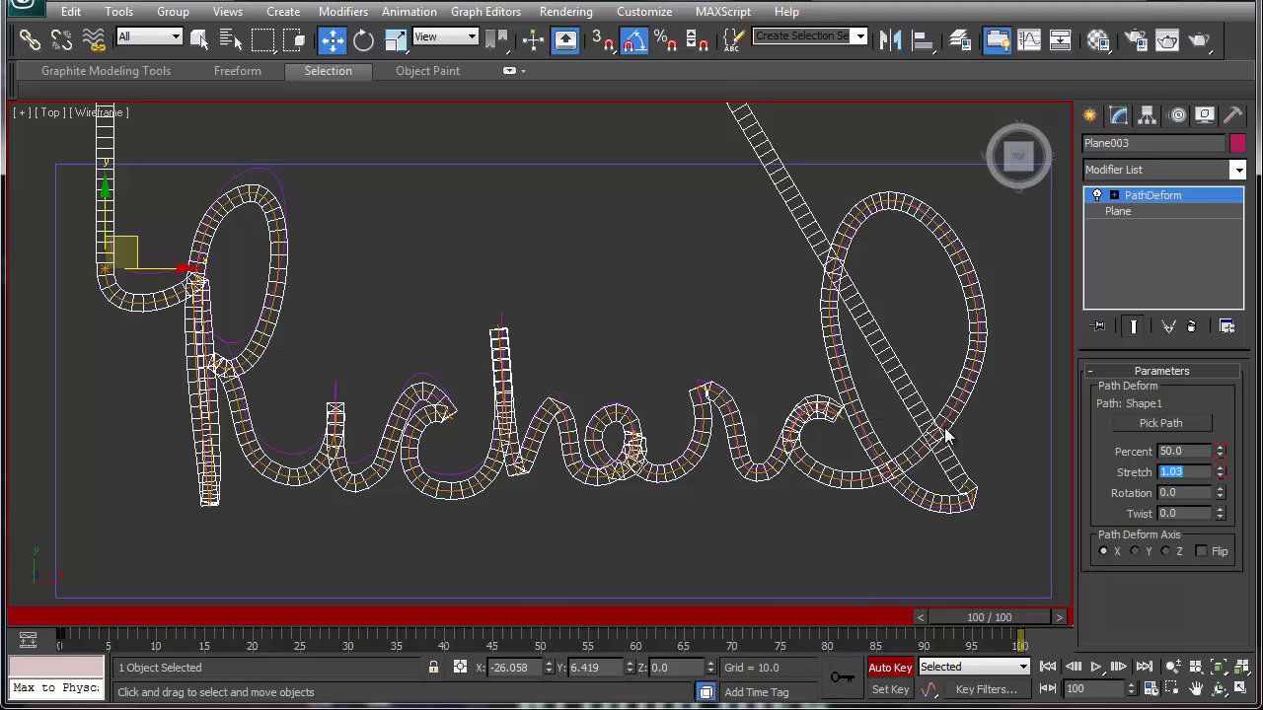
Turn off Auto Key, check the Plane and PathDeform levels, and scrub the timeline
click(889, 668)
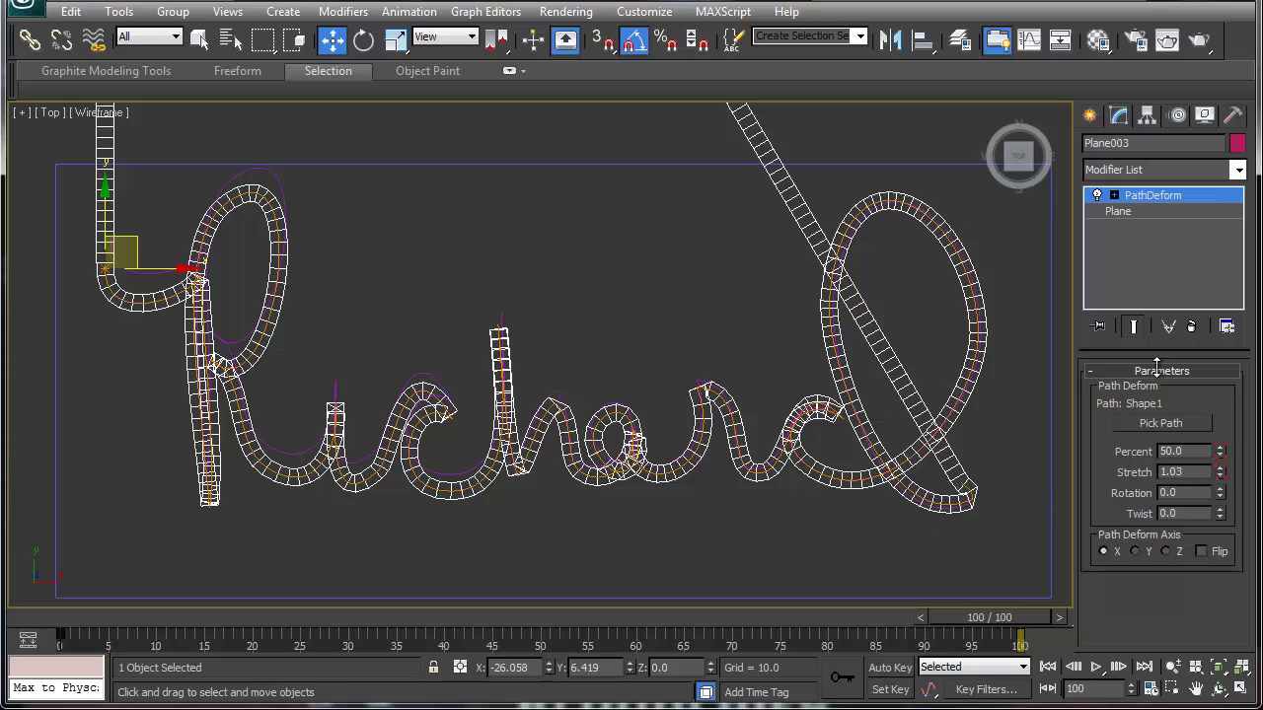
click(1112, 213)
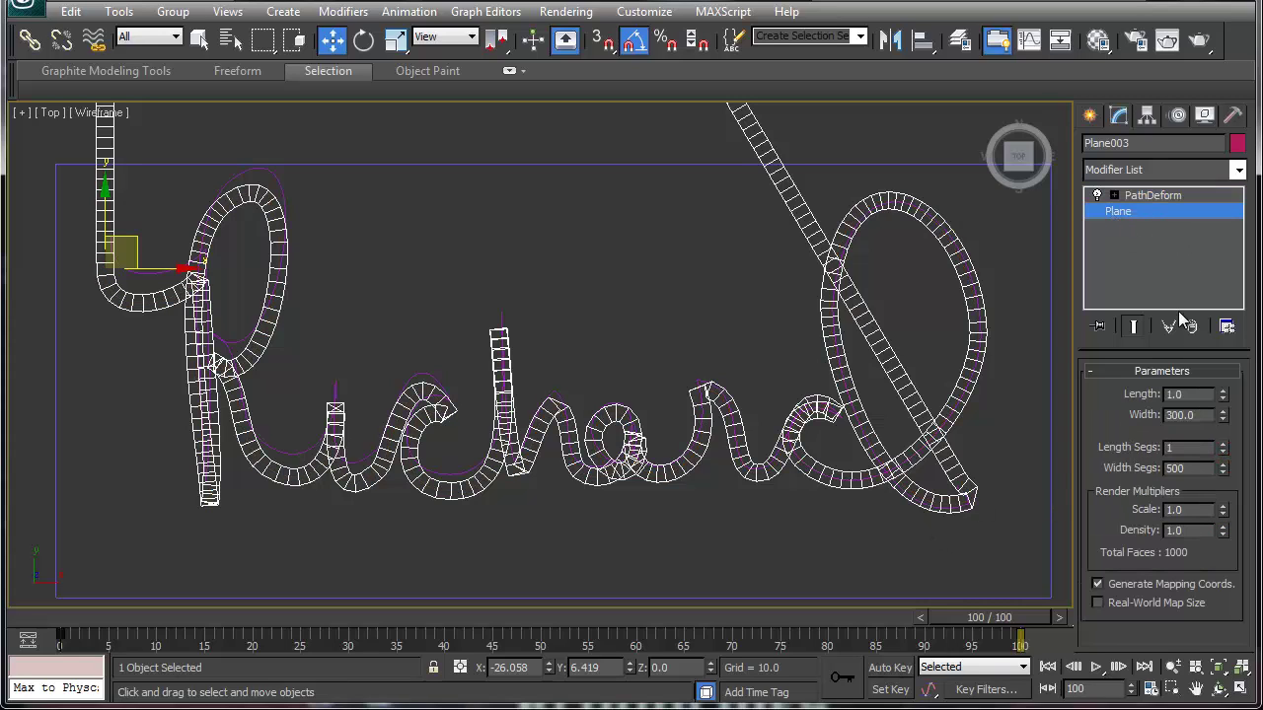
click(1140, 196)
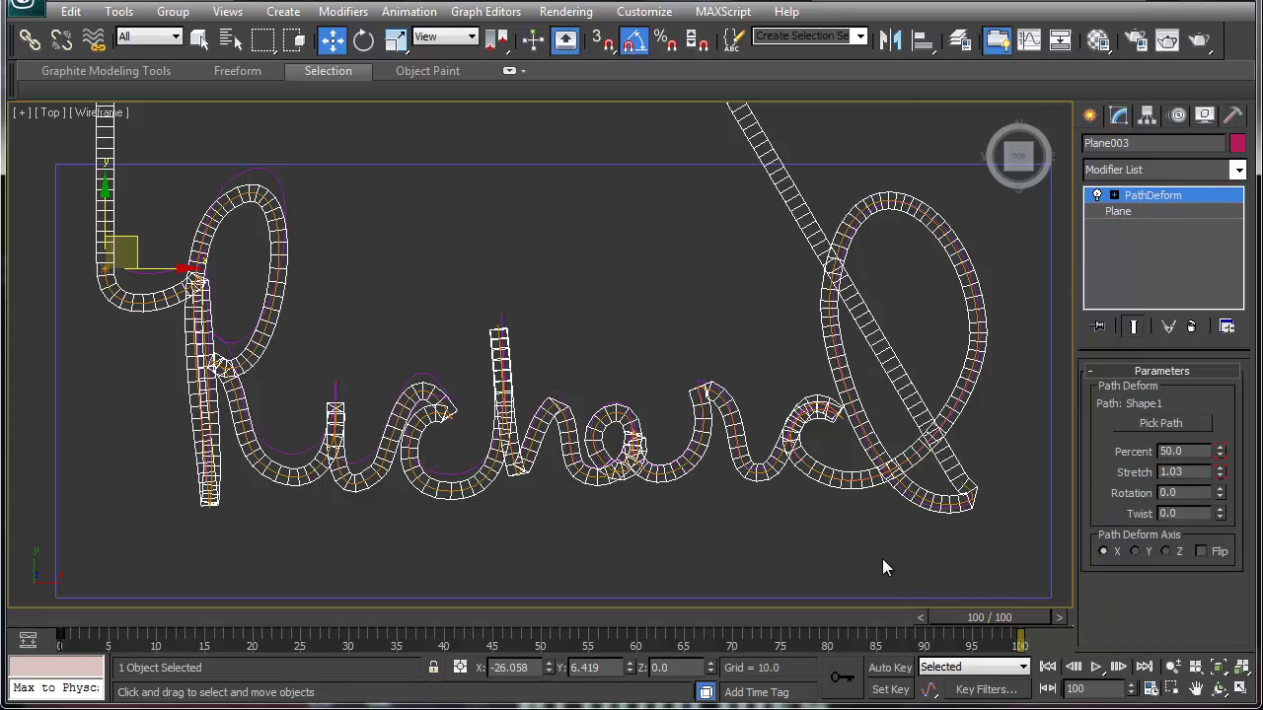
drag(988, 615, 1046, 605)
Lower the Plane level's Width from 300 to 213
key(w)
click(1138, 212)
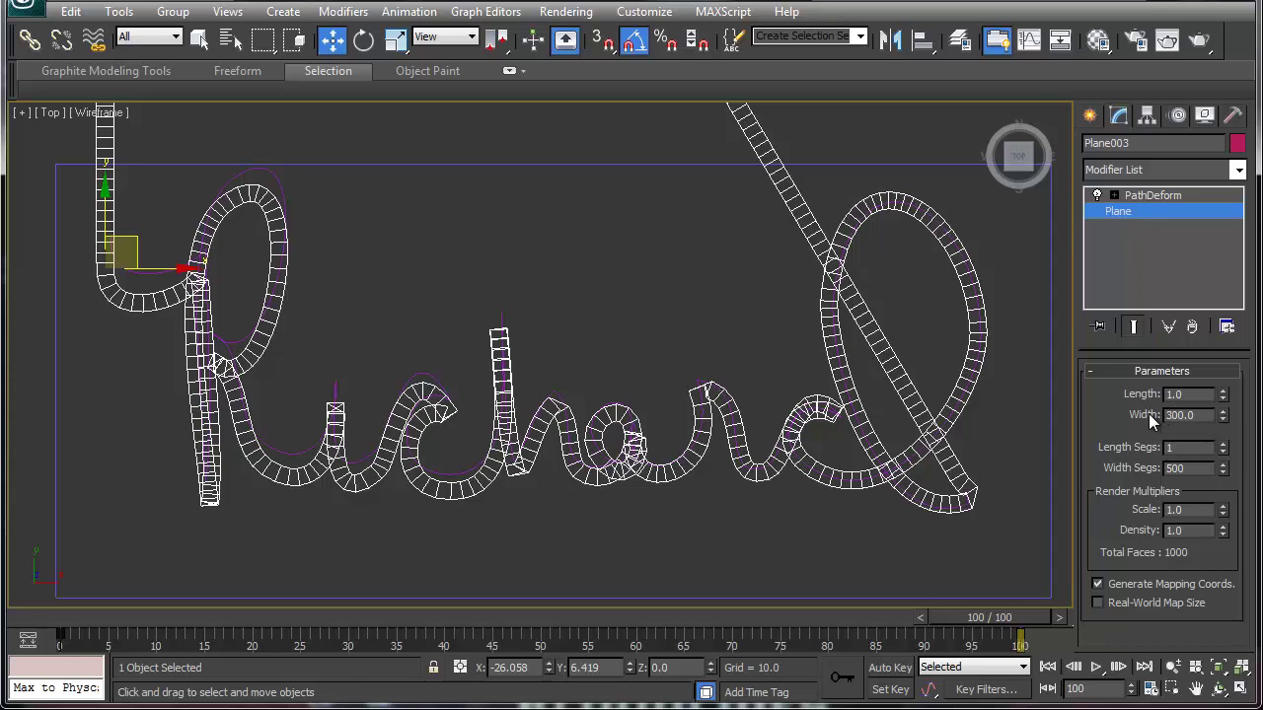
drag(1223, 419, 1229, 439)
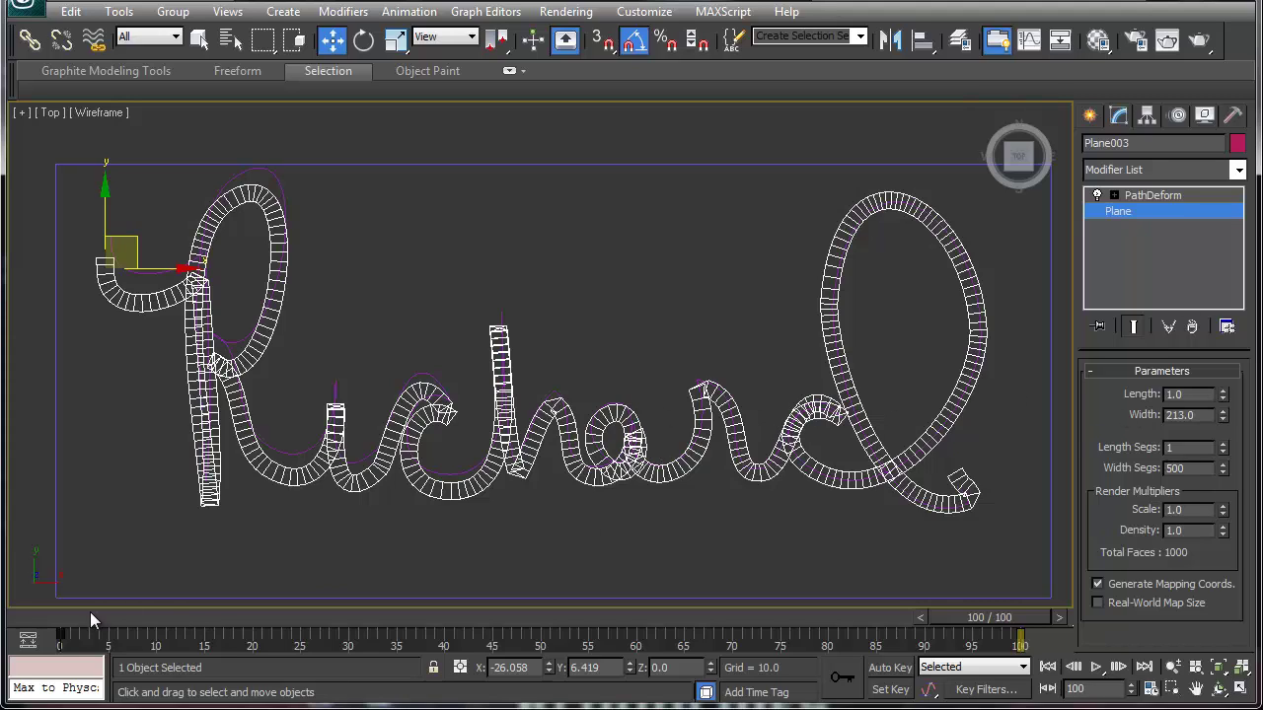
Set PathDeform Rotation to 102 and Twist to 166
click(1151, 196)
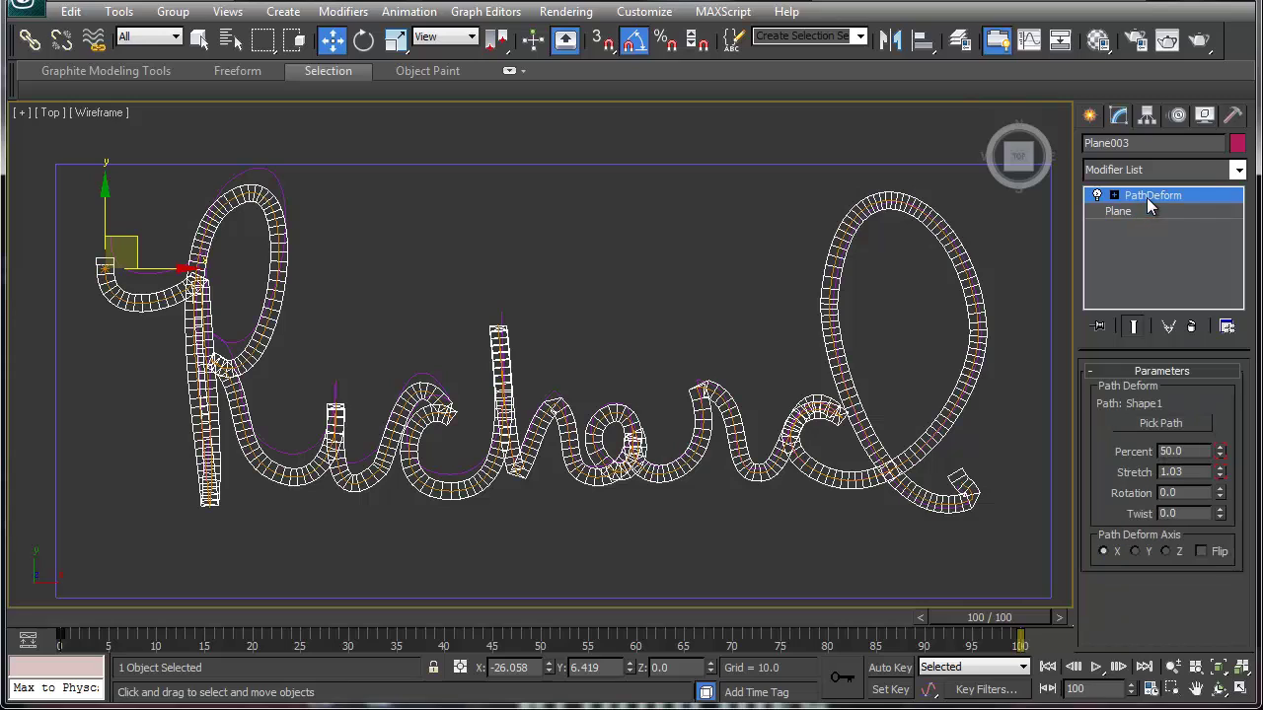
drag(1219, 499, 1209, 391)
drag(1220, 515, 1205, 281)
click(1219, 488)
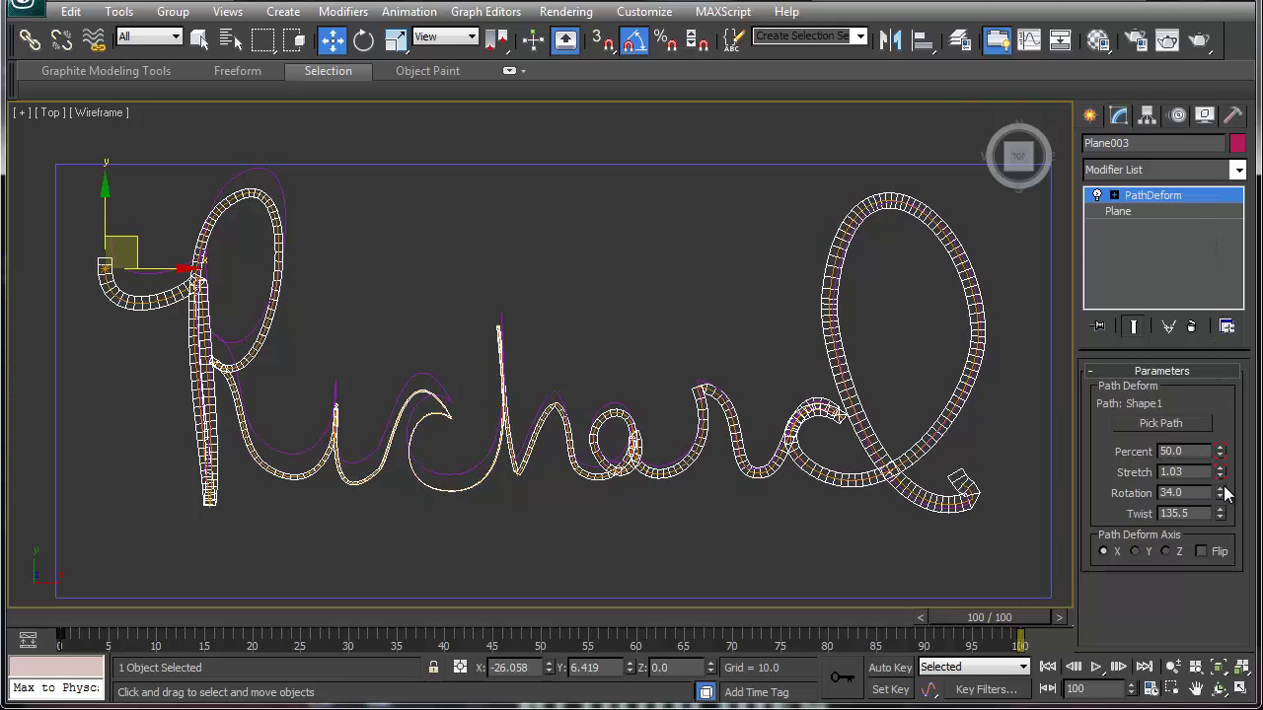
drag(1223, 495, 1217, 382)
drag(1222, 519, 1212, 450)
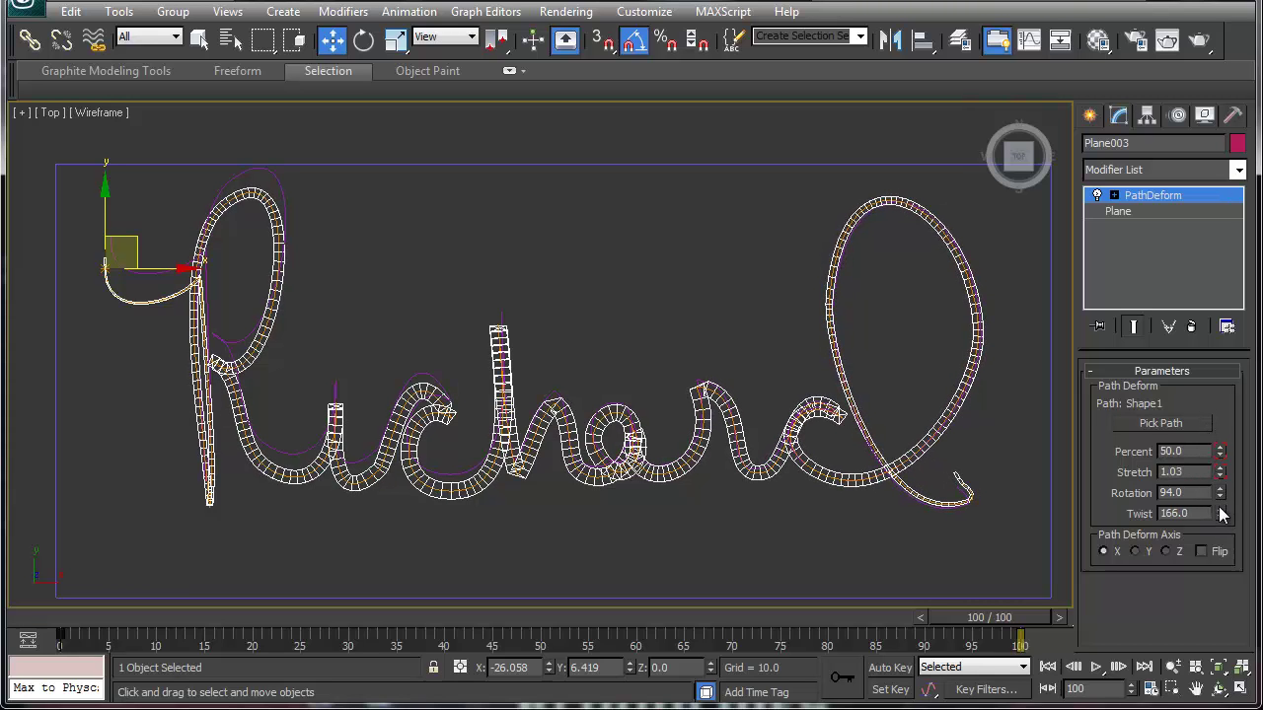
drag(1224, 501, 1207, 480)
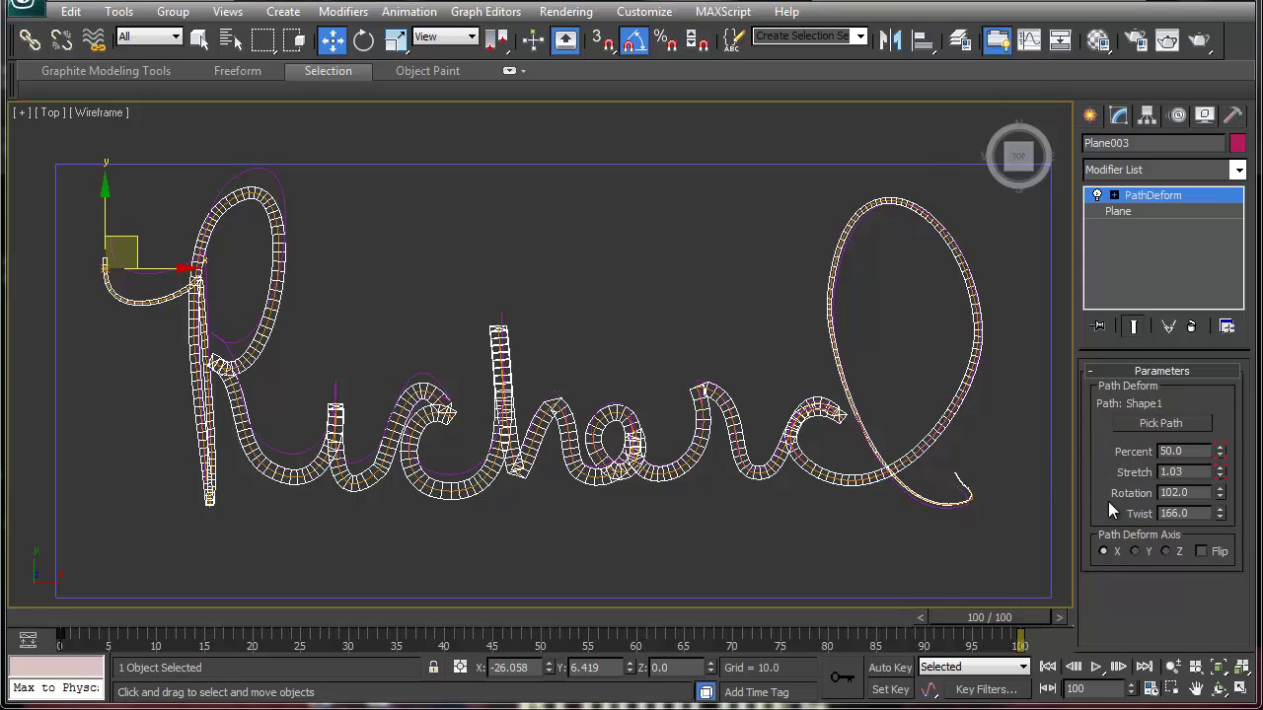
Adjust PathDeform to Rotation 89.0 and Twist 750.0
click(1198, 489)
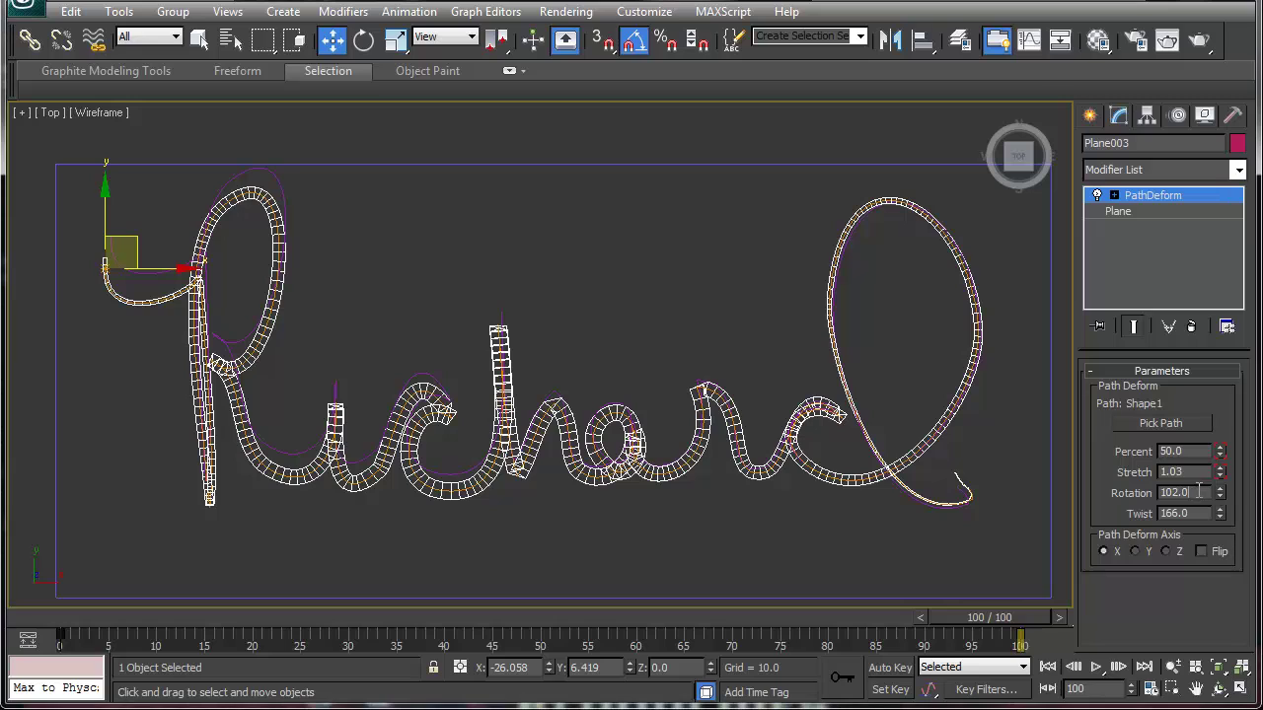
drag(1219, 493, 900, 381)
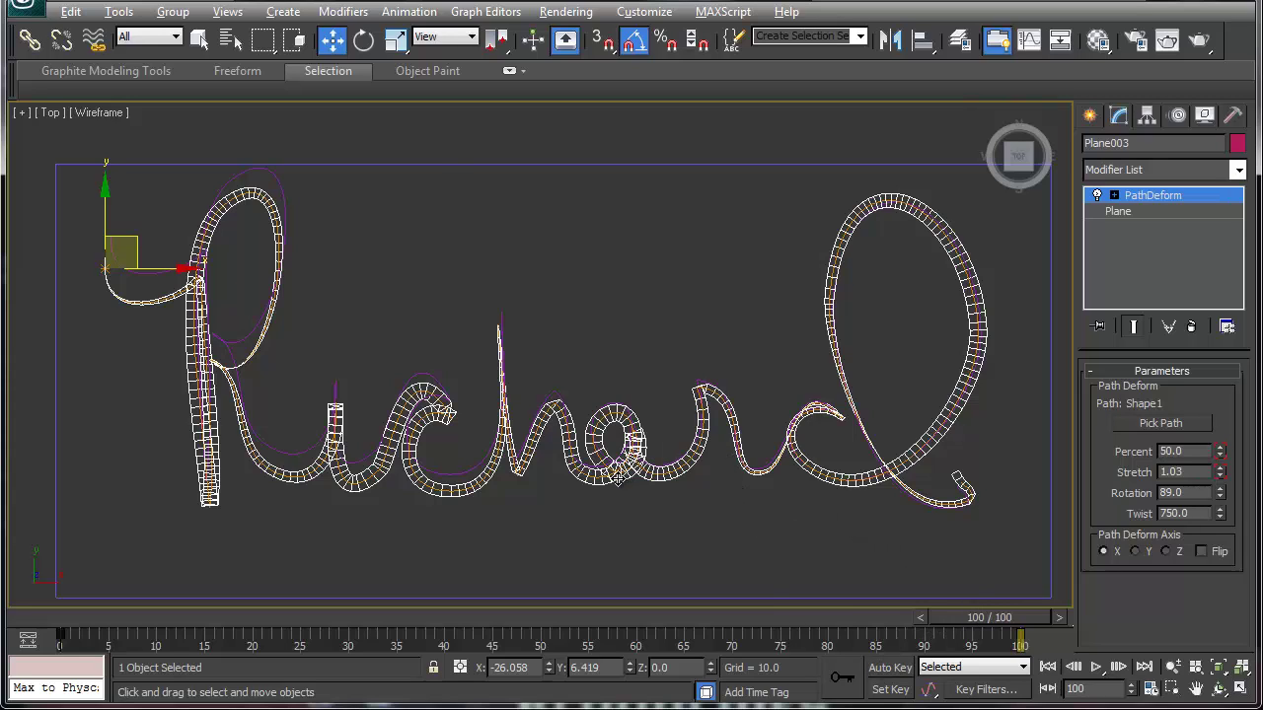
Restore the four-viewport layout and zoom into the Front view to check the ribbon edge-on
key(alt+w)
middle_click(740, 281)
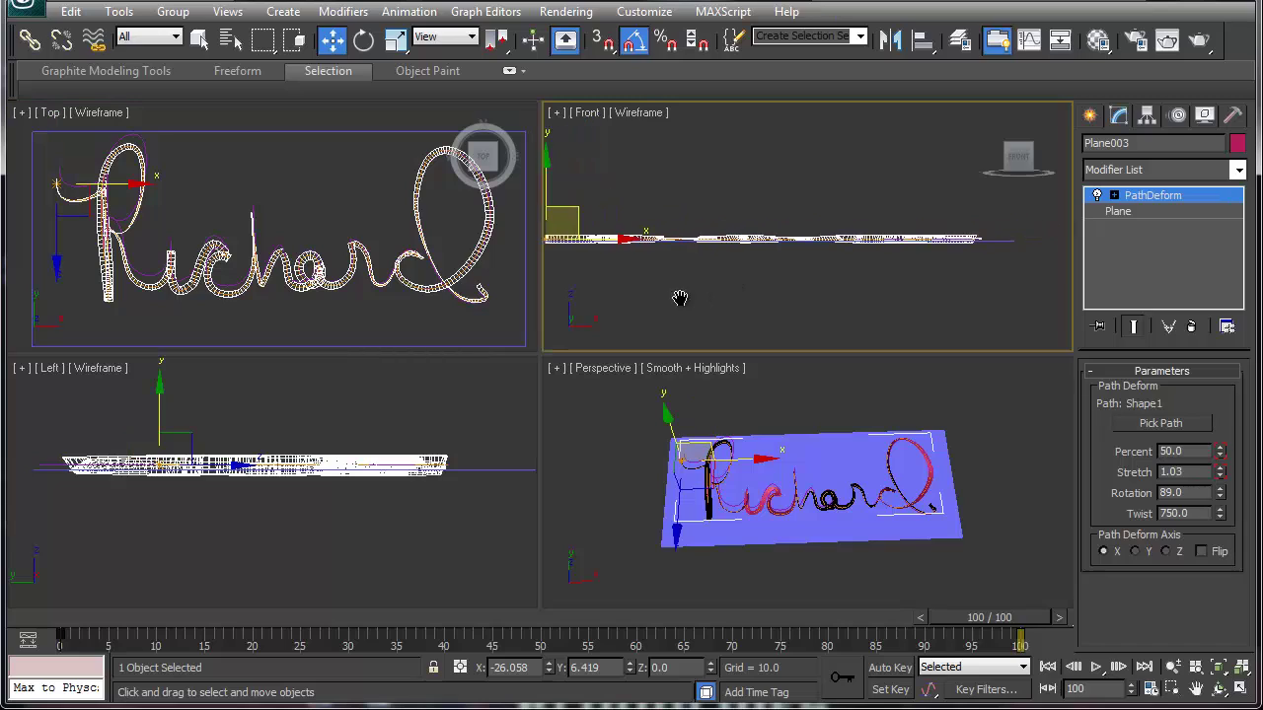
scroll(745, 245, up, 5)
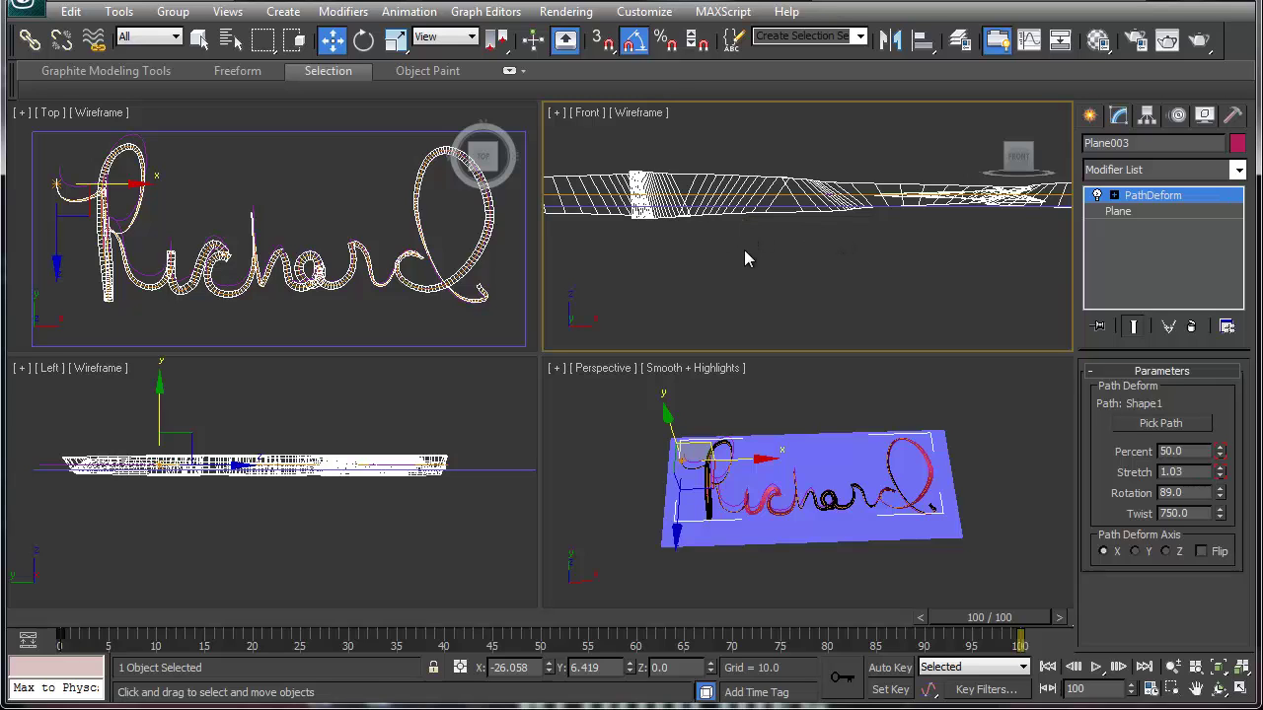
Add an FFD 2x2x2 modifier above PathDeform and expand its sub-levels
click(1239, 169)
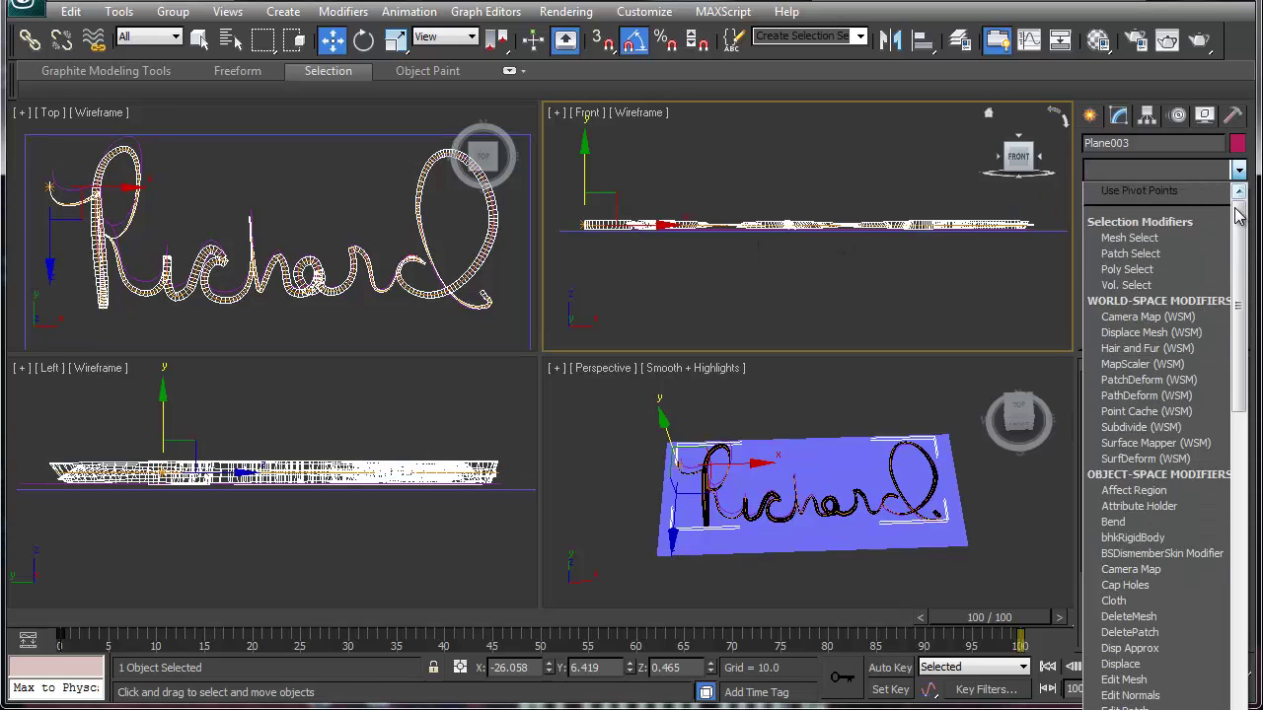
scroll(1238, 282, down, 5)
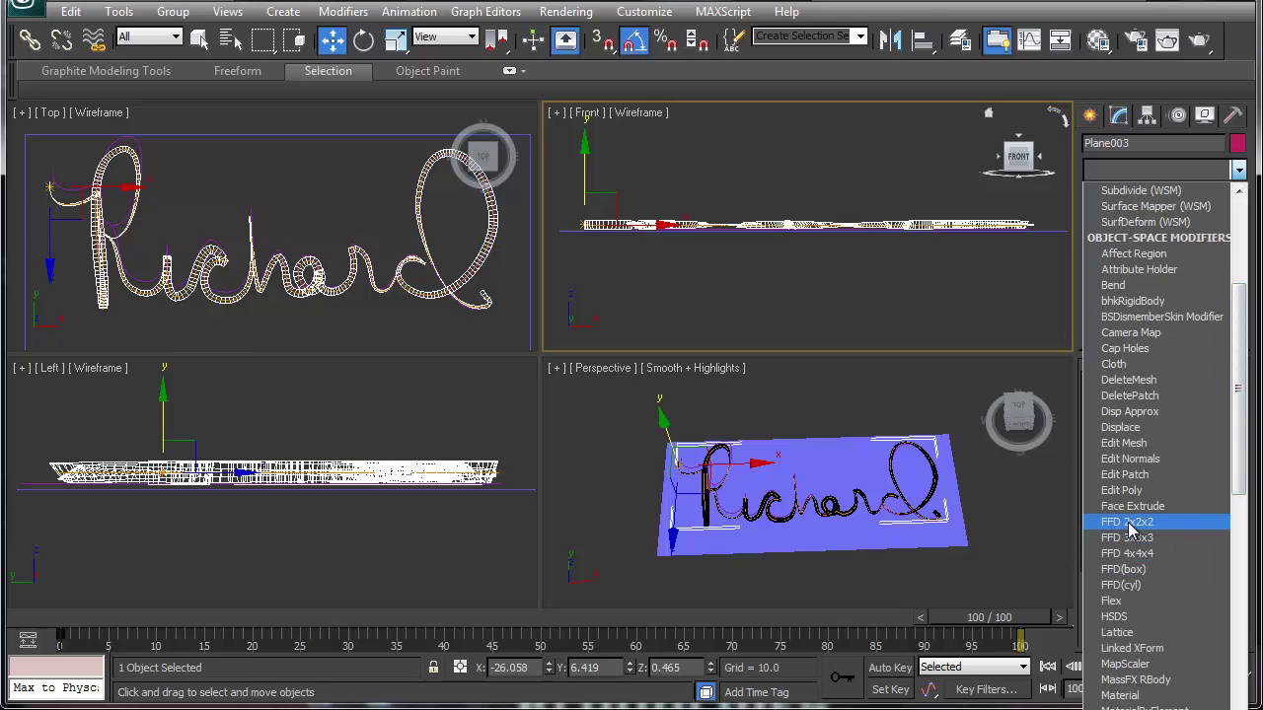
click(1130, 523)
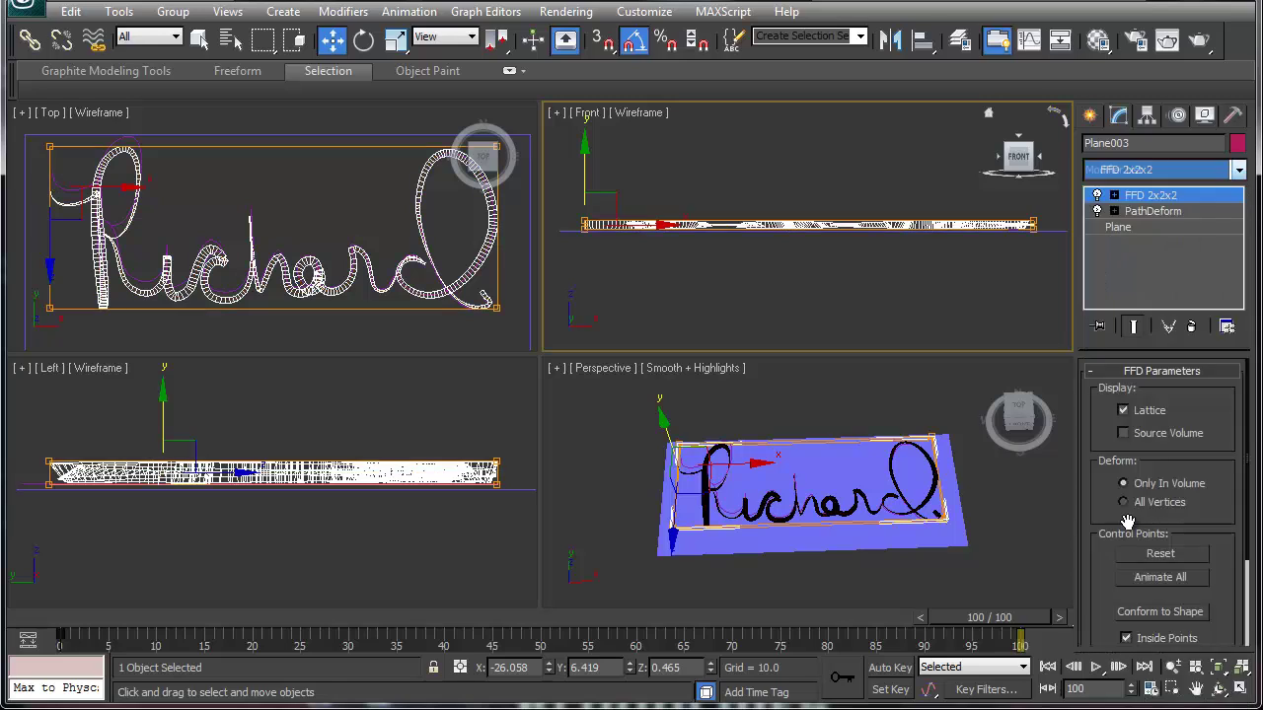
click(1115, 195)
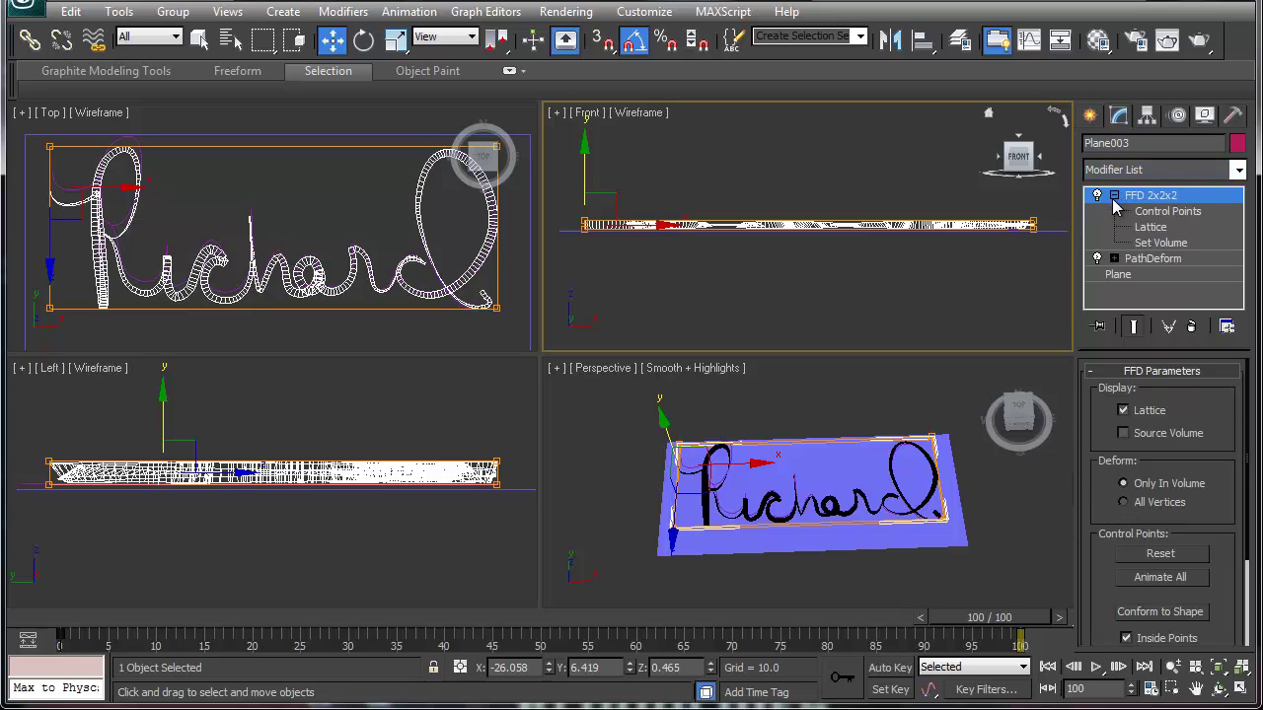
Select the FFD lattice control points in Front view and drag them down to flatten the lettering
click(1154, 212)
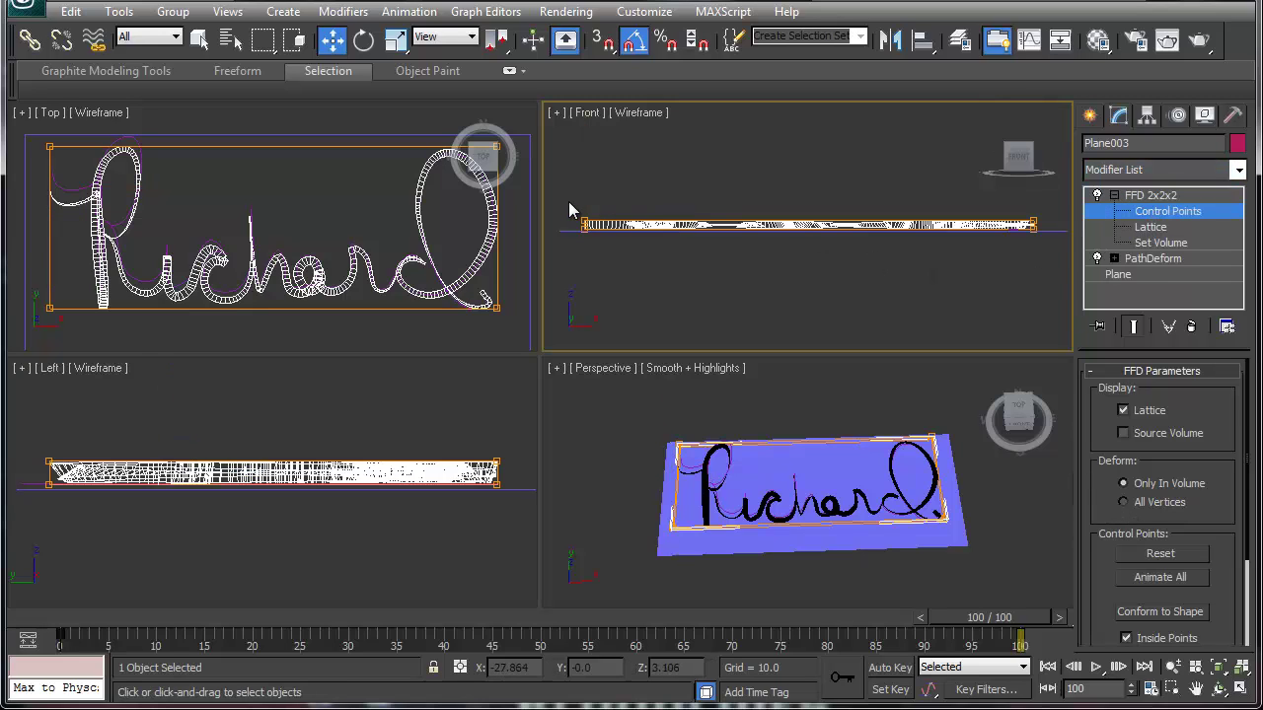
drag(567, 203, 1063, 232)
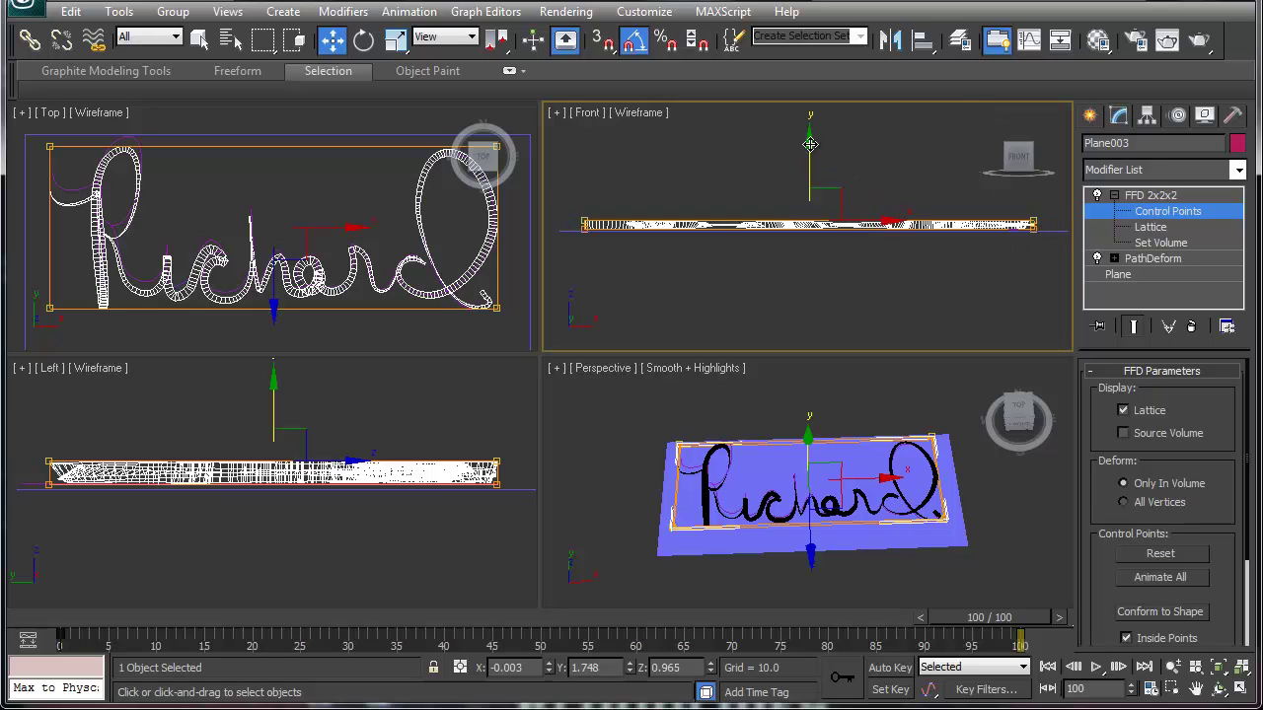
drag(809, 144, 811, 152)
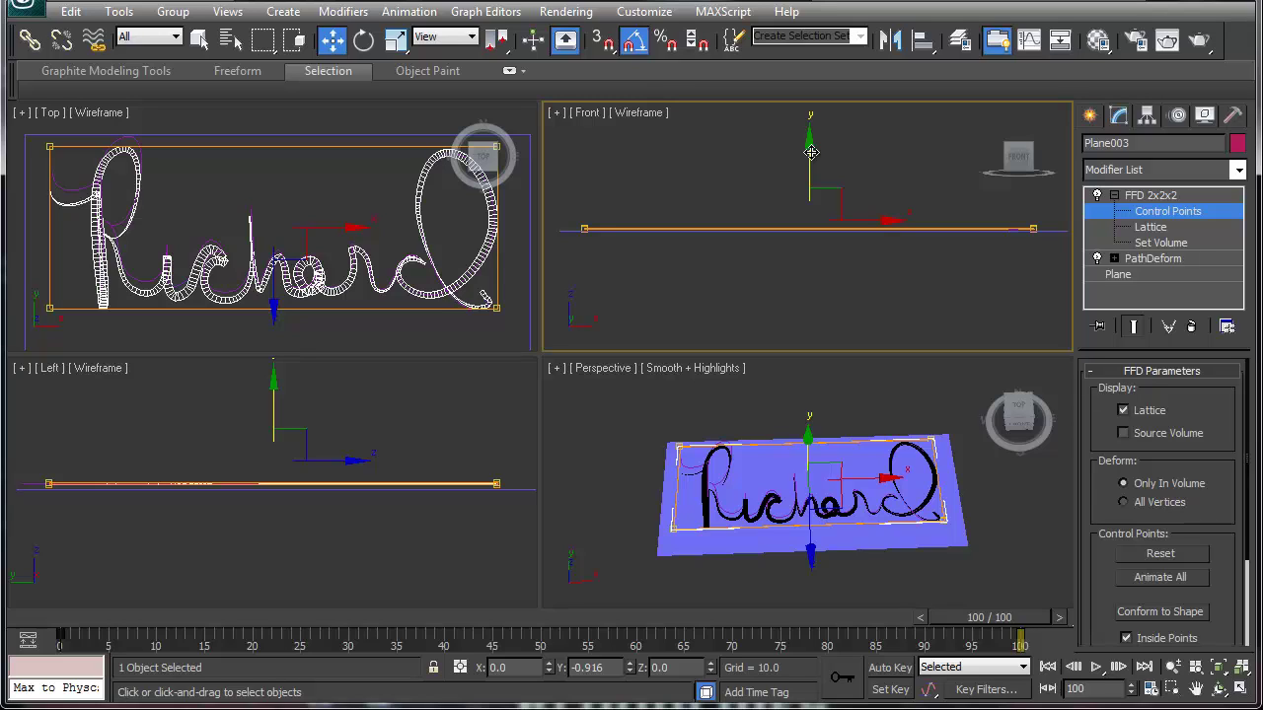
drag(810, 152, 810, 153)
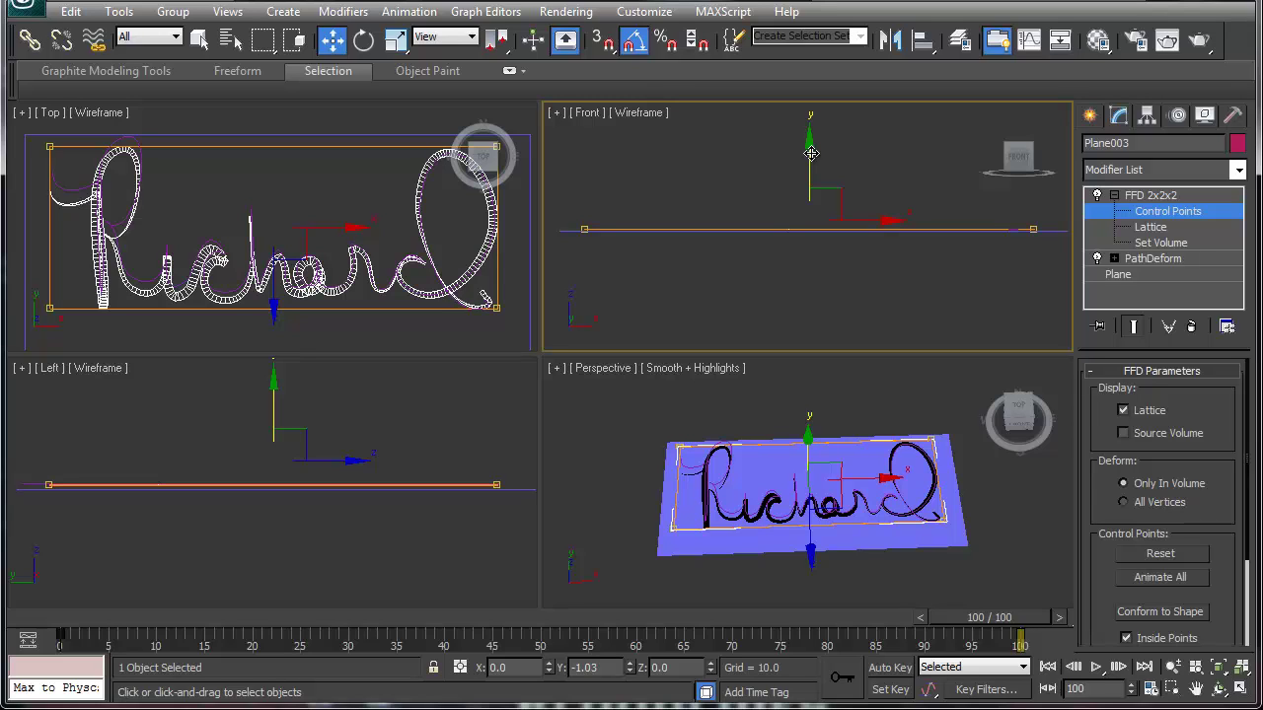
key(ctrl+z)
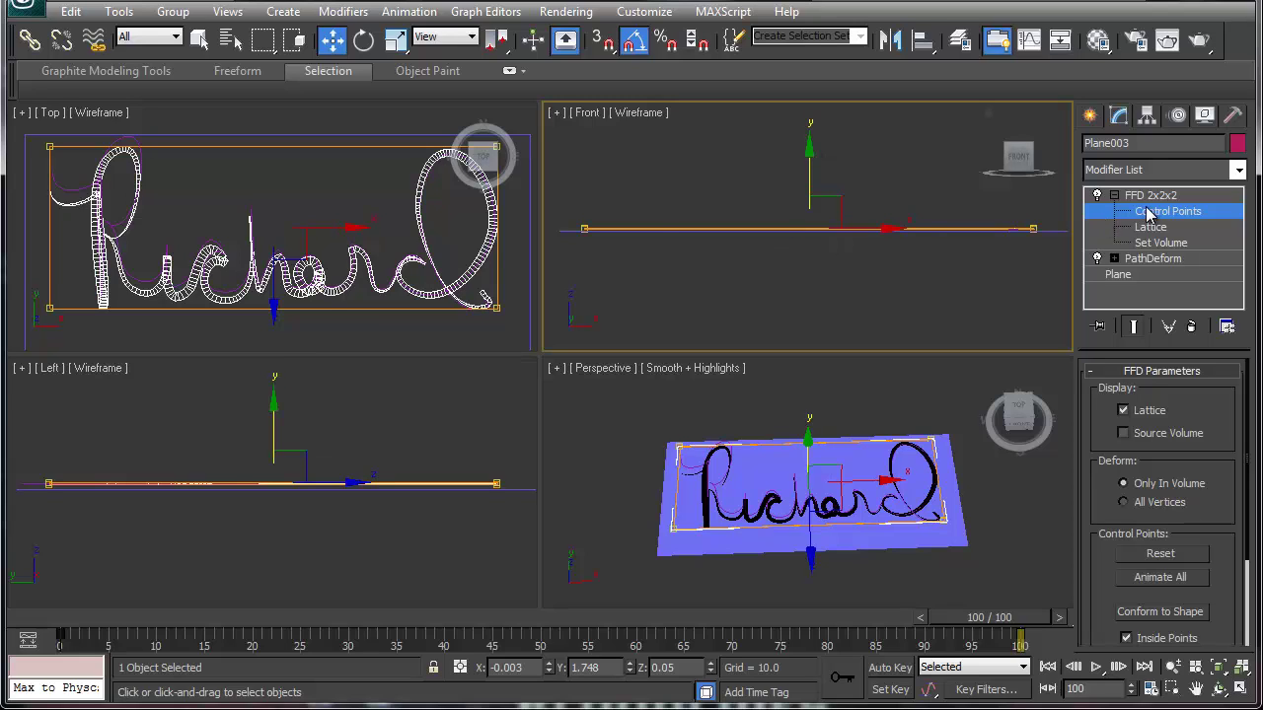
Leave control point editing and scrub the animation back to frame 0
click(1149, 204)
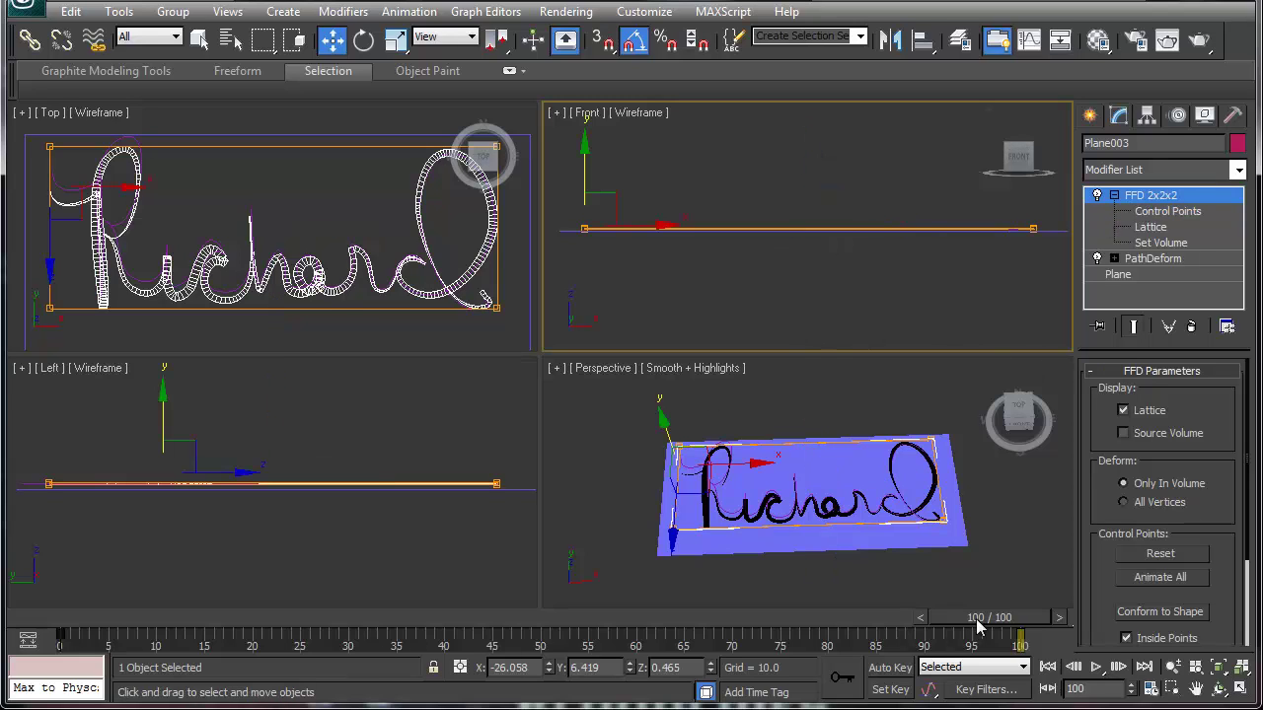
drag(987, 617, 830, 588)
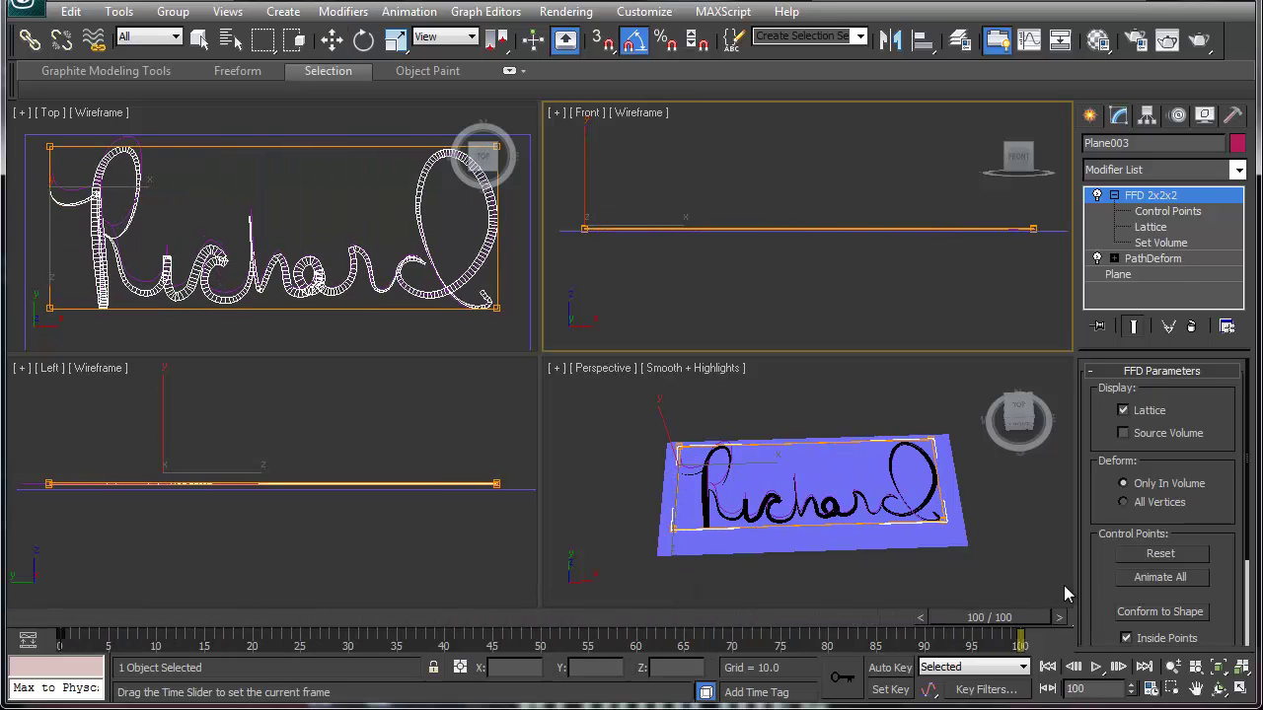
click(1048, 667)
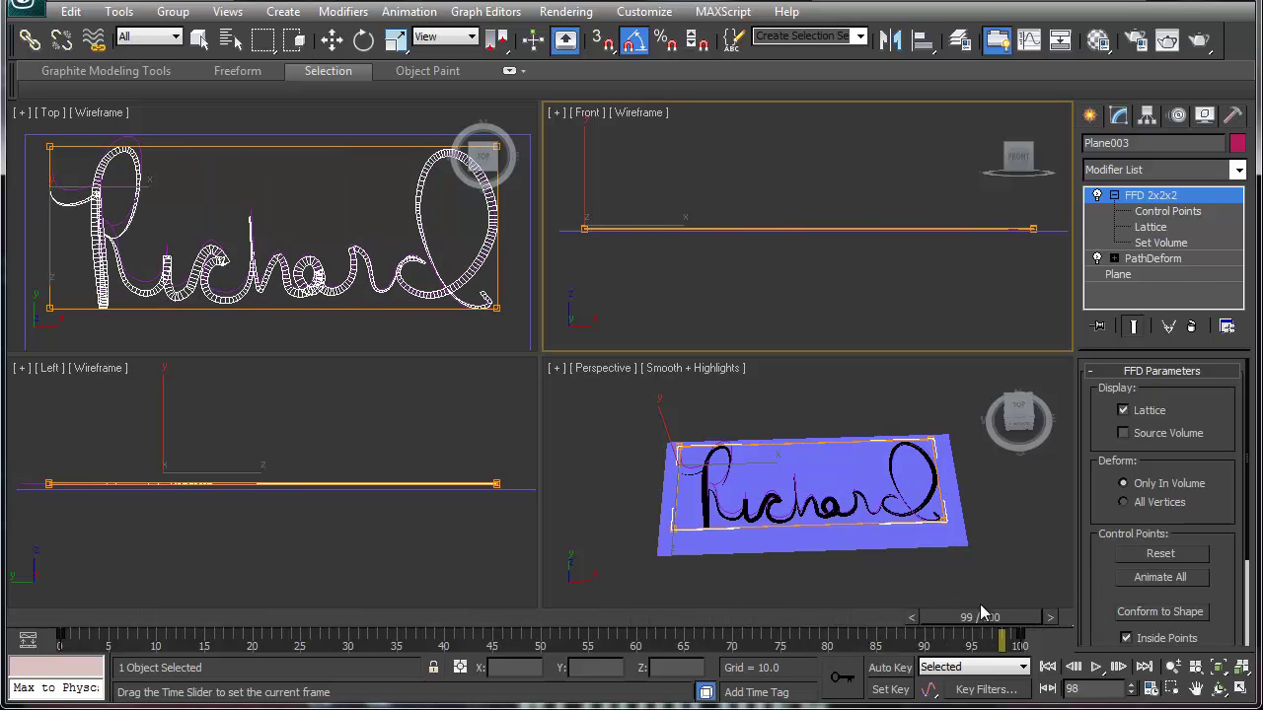